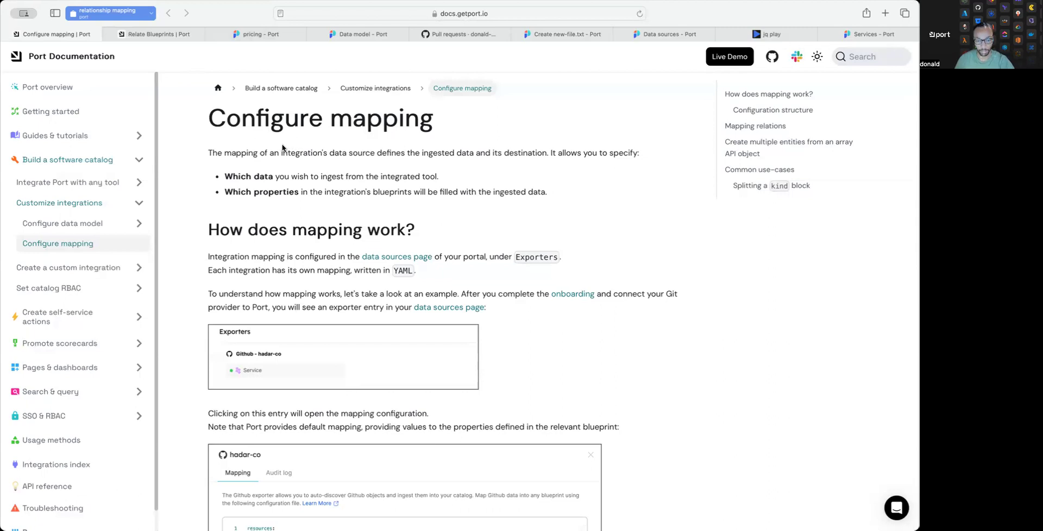
# - Open the Relate Blueprints documentation, and review the details and live instances of the pricing service in the demo portal
pyautogui.click(158, 34)
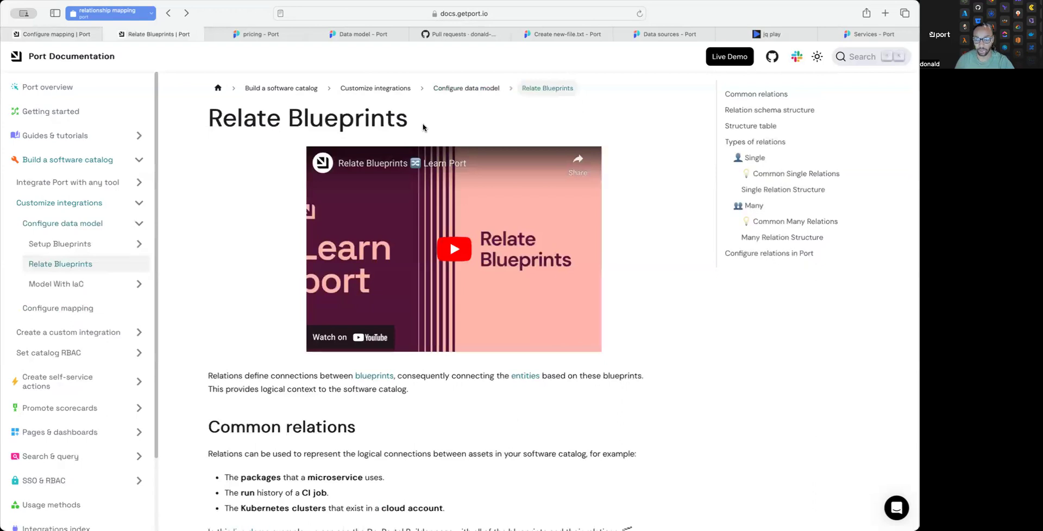
pyautogui.click(264, 36)
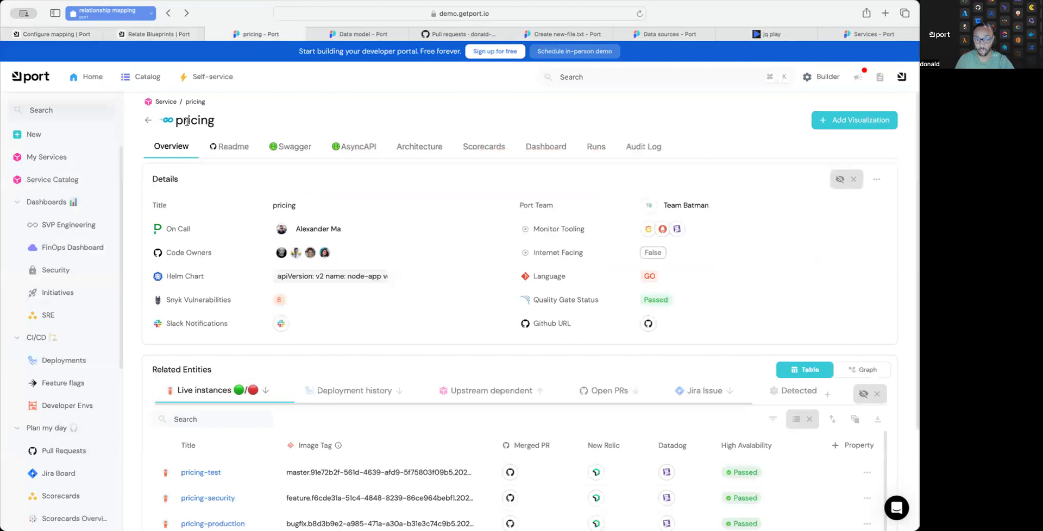
pyautogui.scroll(-1, 304, 217)
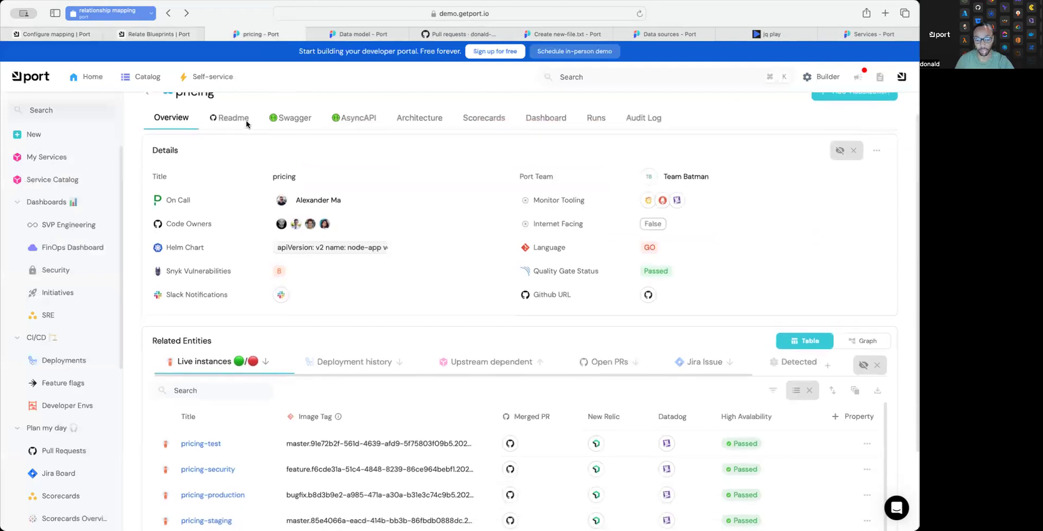
pyautogui.scroll(1, 348, 274)
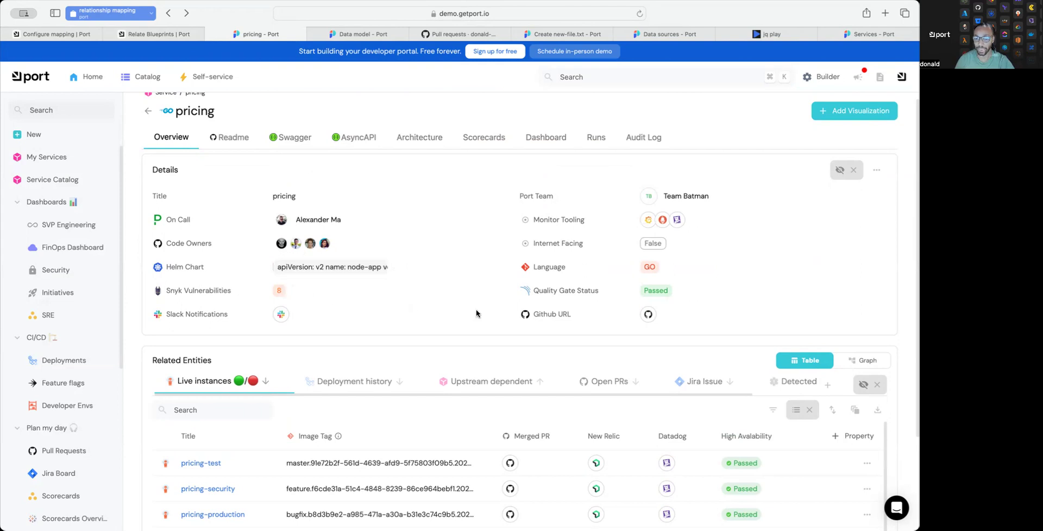
pyautogui.scroll(-1, 350, 313)
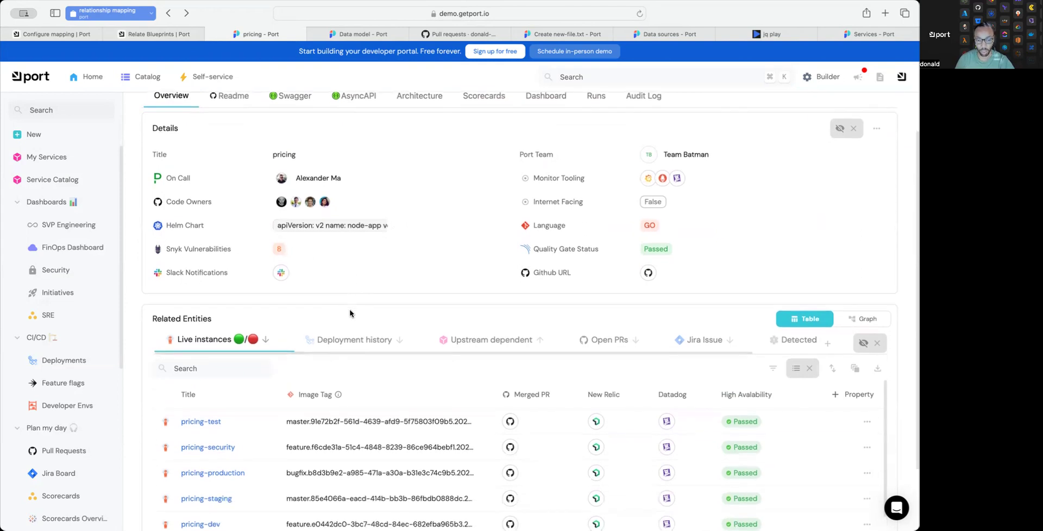
pyautogui.scroll(-2, 332, 296)
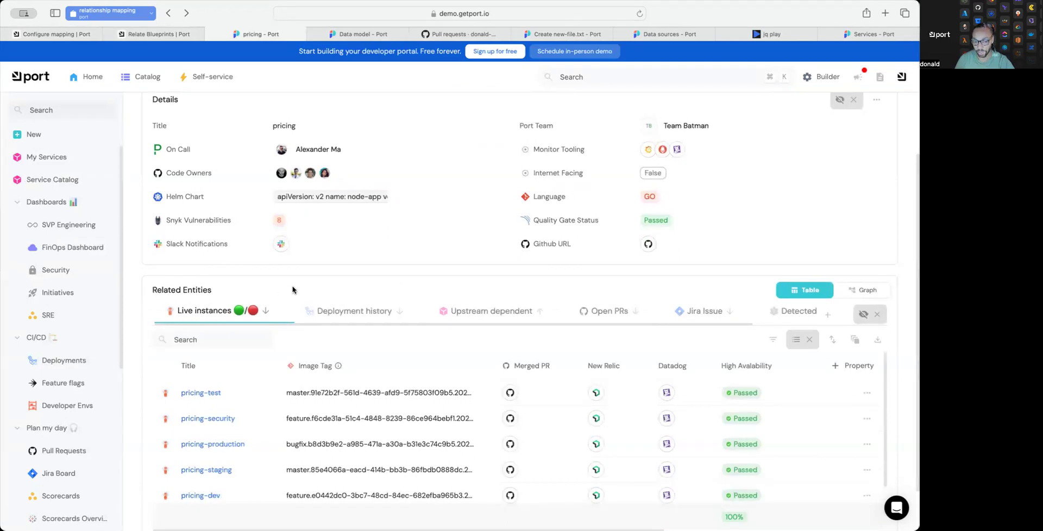
pyautogui.scroll(1, 292, 289)
pyautogui.scroll(2, 292, 289)
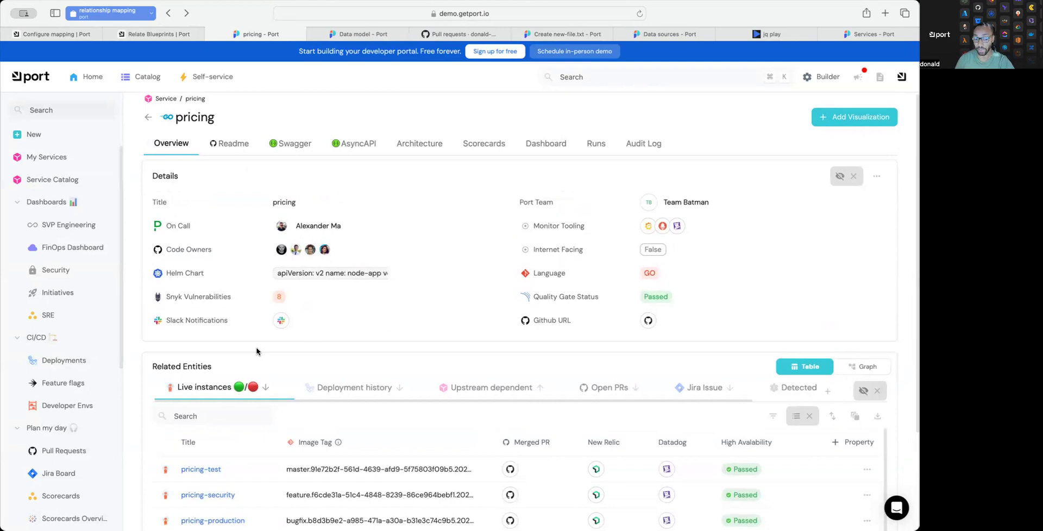
pyautogui.scroll(-1, 255, 351)
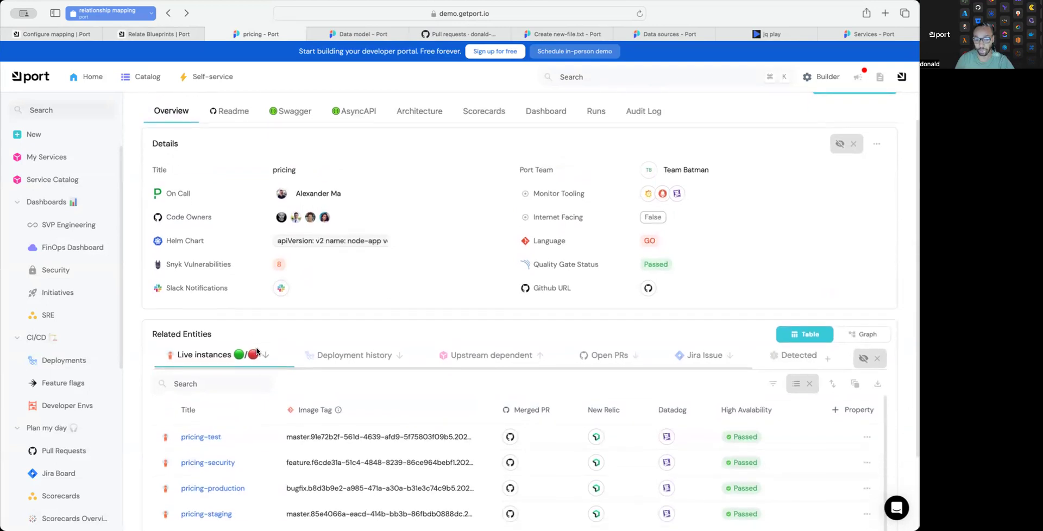
pyautogui.scroll(-1, 224, 318)
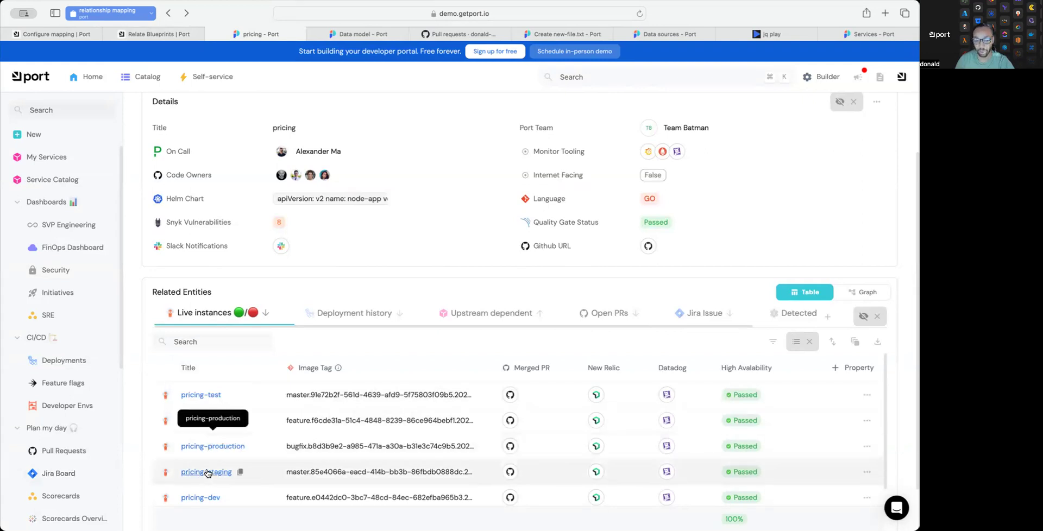
# - View the pricing service's related deployment history, open PRs and Jira issues
pyautogui.click(359, 314)
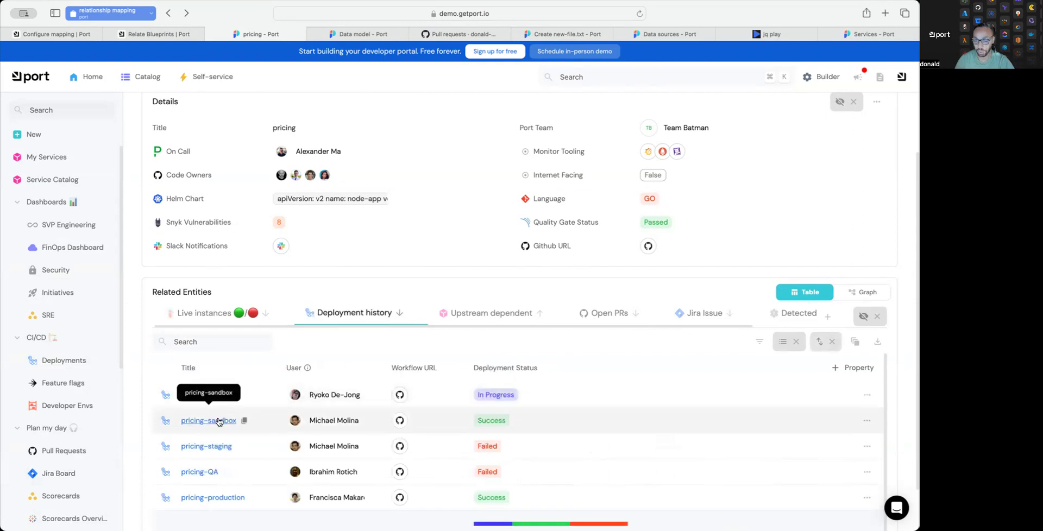
pyautogui.click(611, 313)
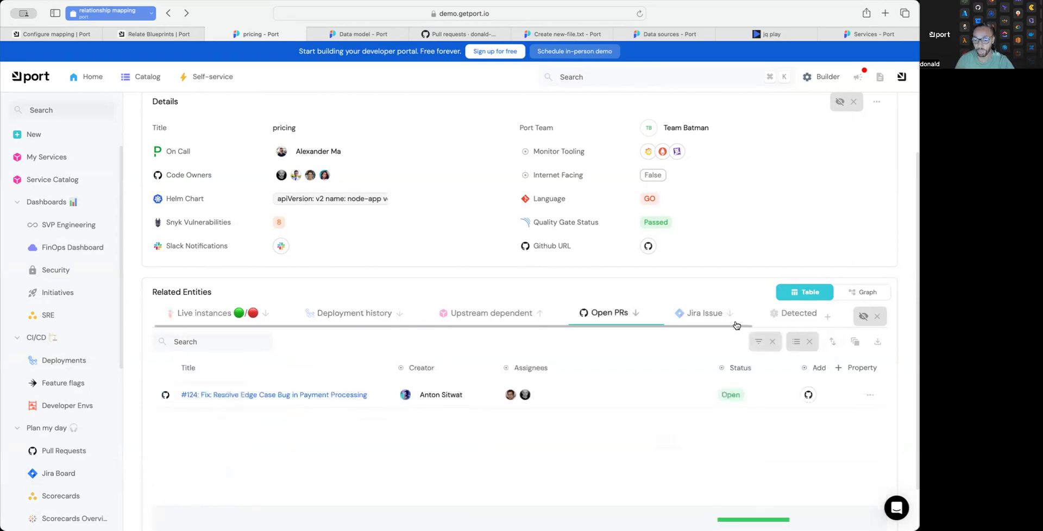
pyautogui.click(690, 314)
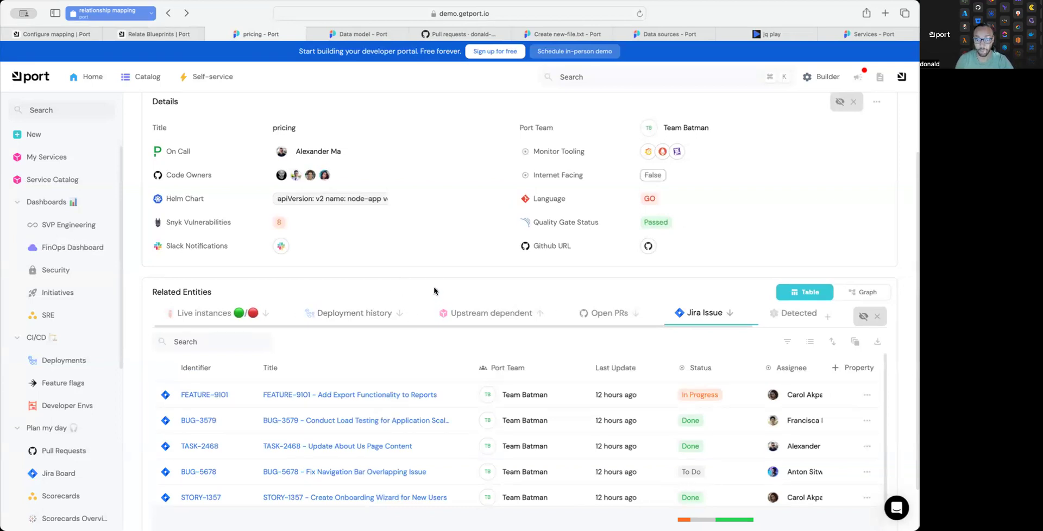
# - Inspect the Service relation of the Pull Request blueprint in the data model, checking its identifier, and close it without changes
pyautogui.click(363, 37)
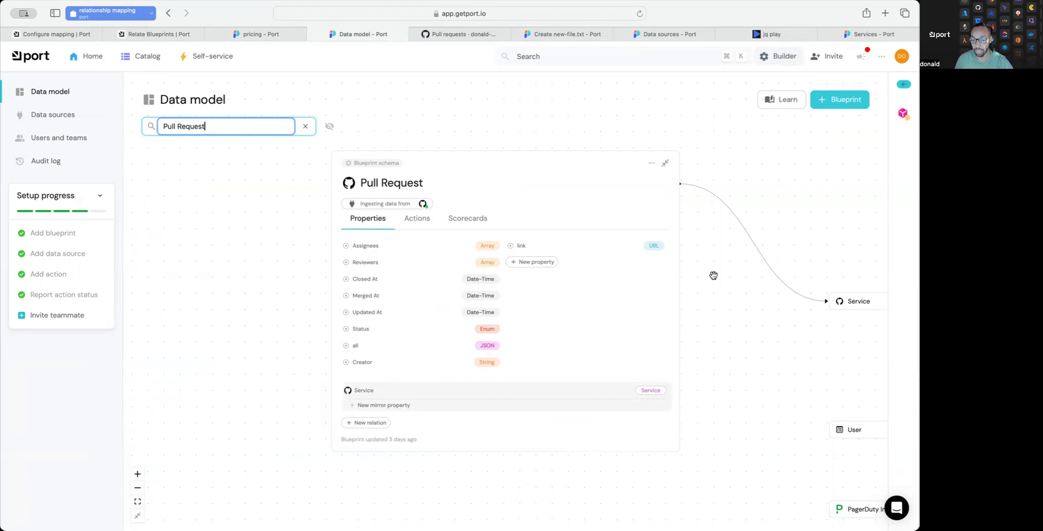
pyautogui.moveTo(780, 346); pyautogui.dragTo(716, 351)
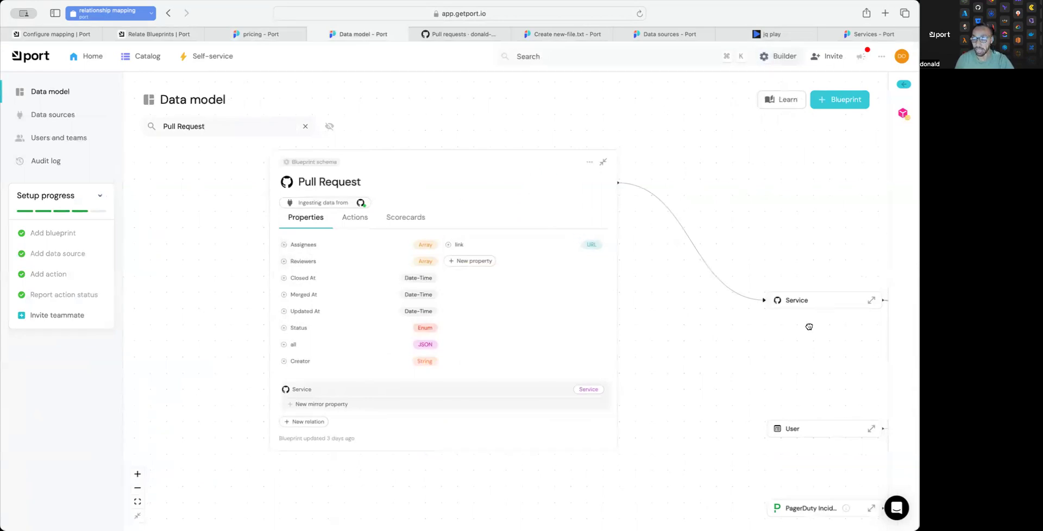
pyautogui.hscroll(1, 803, 326)
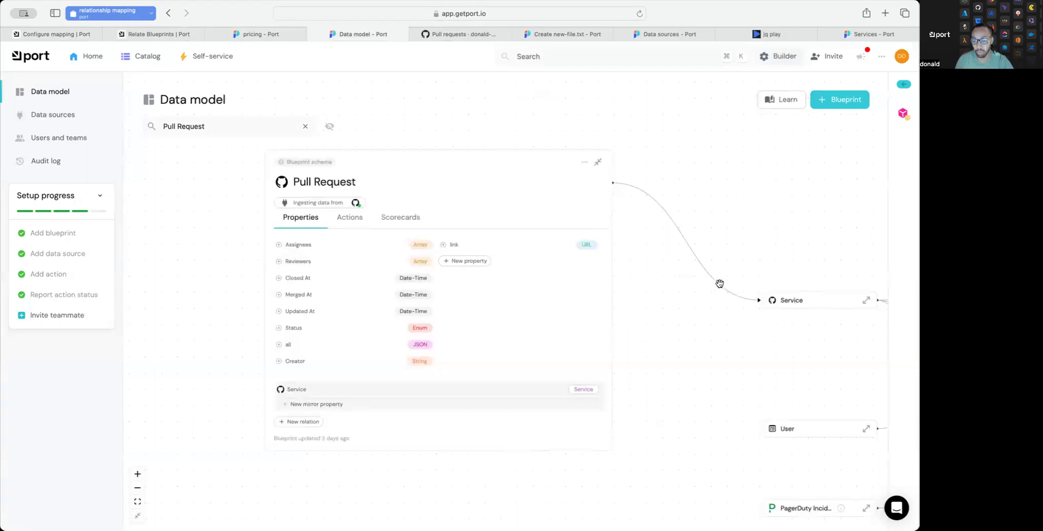
pyautogui.click(311, 394)
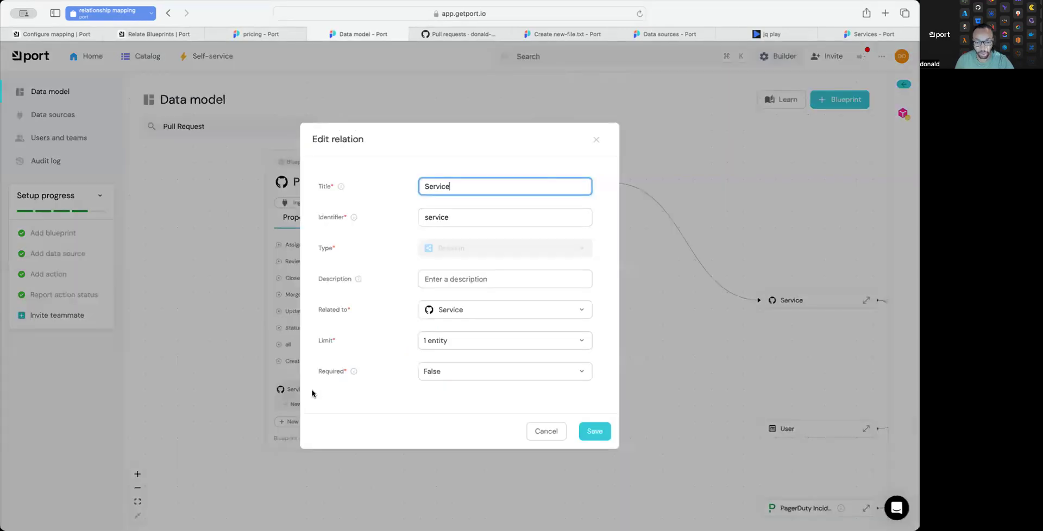
pyautogui.doubleClick(438, 218)
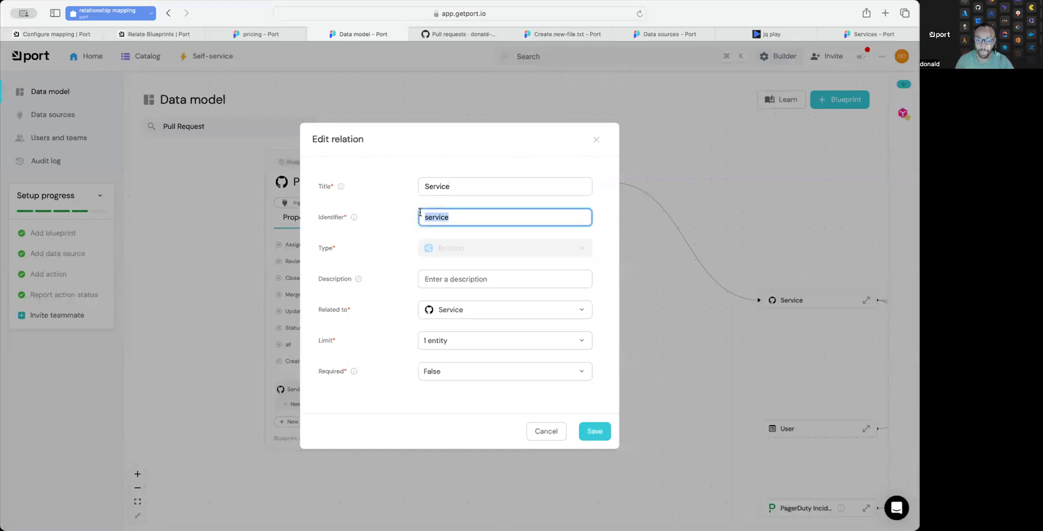
pyautogui.click(596, 140)
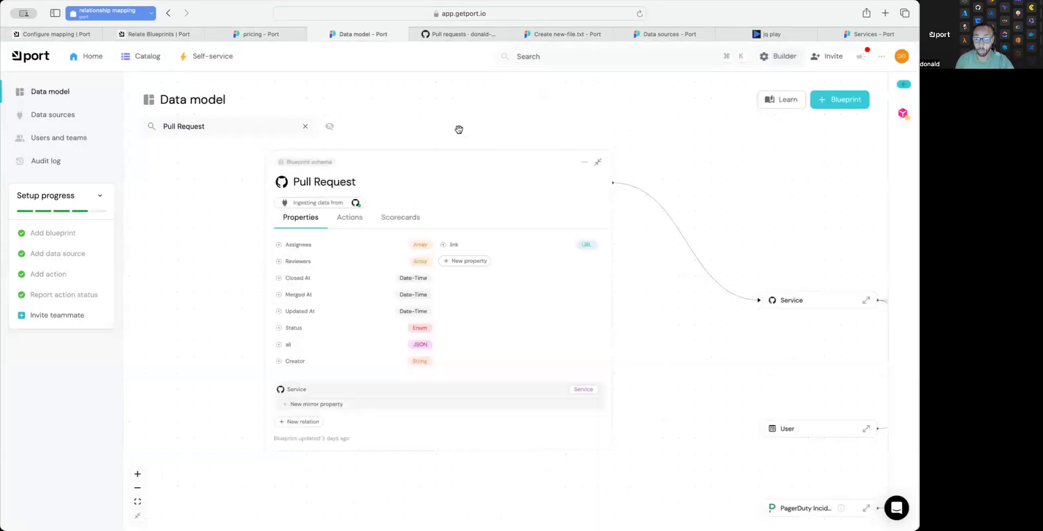
# - Switch to GitHub and go through the organization's repository list to the pull requests of the awesomeservice repository
pyautogui.moveTo(462, 38)
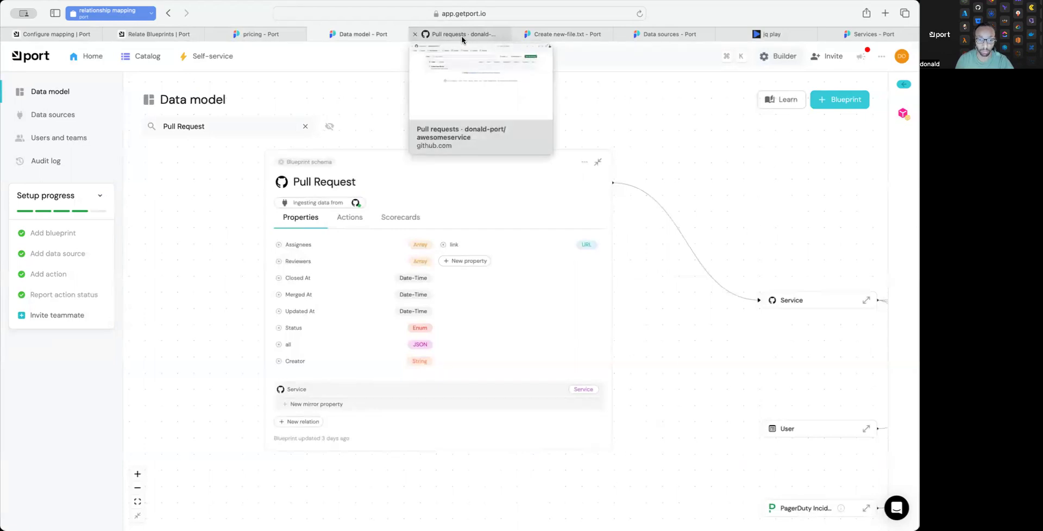
pyautogui.click(462, 38)
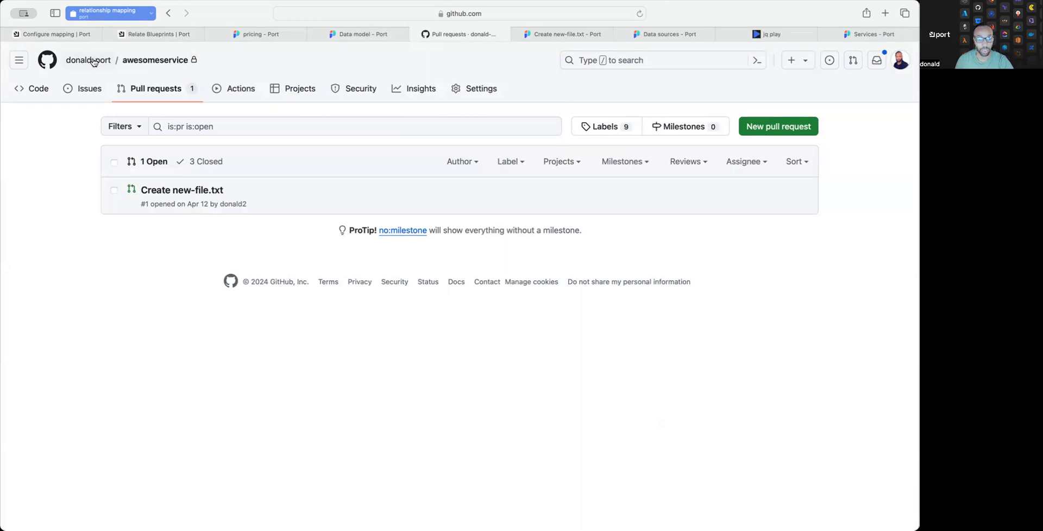
pyautogui.moveTo(93, 62)
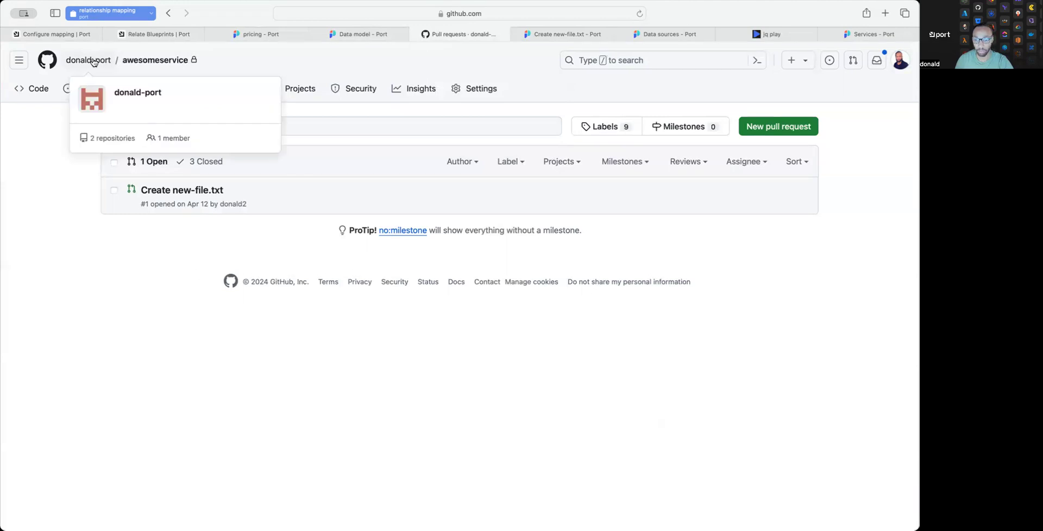
pyautogui.click(89, 60)
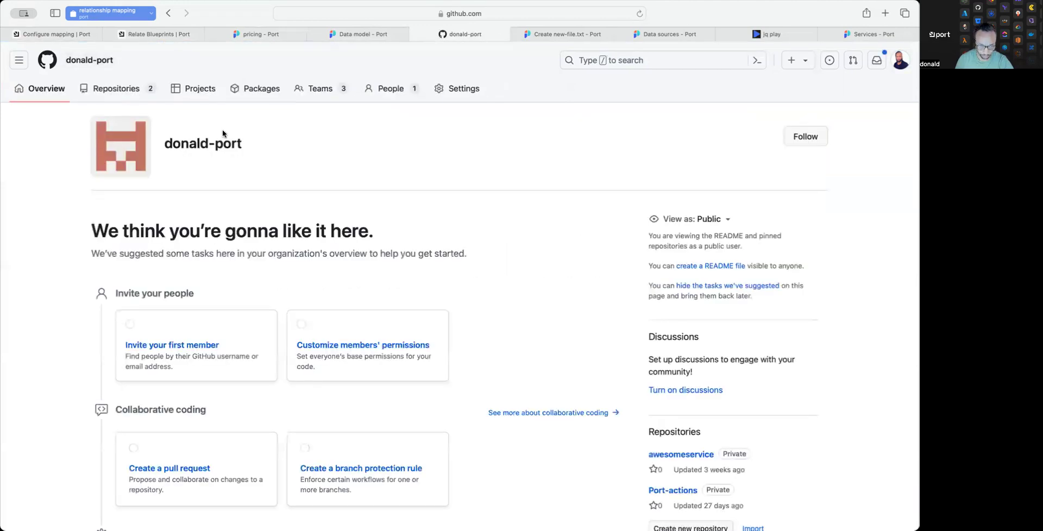
pyautogui.click(132, 88)
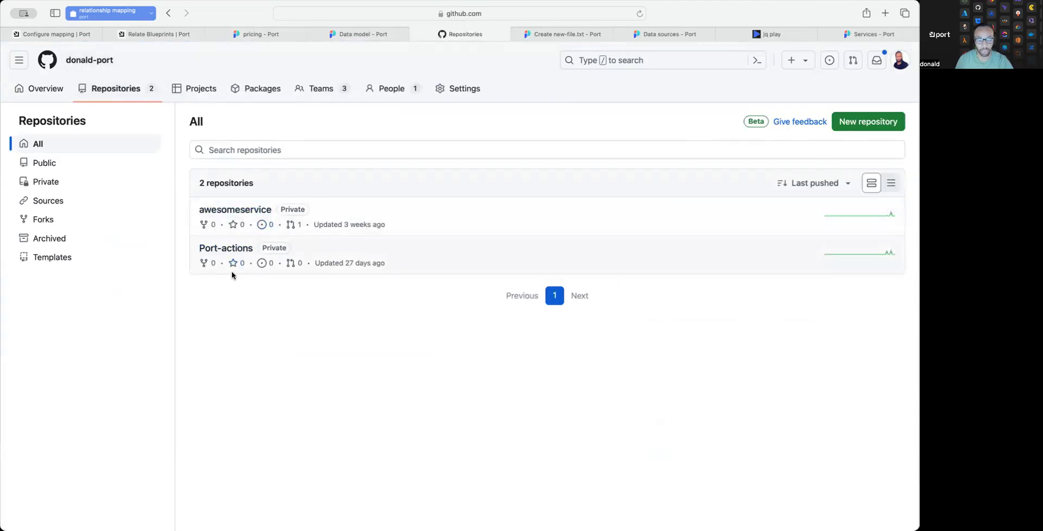
pyautogui.click(235, 212)
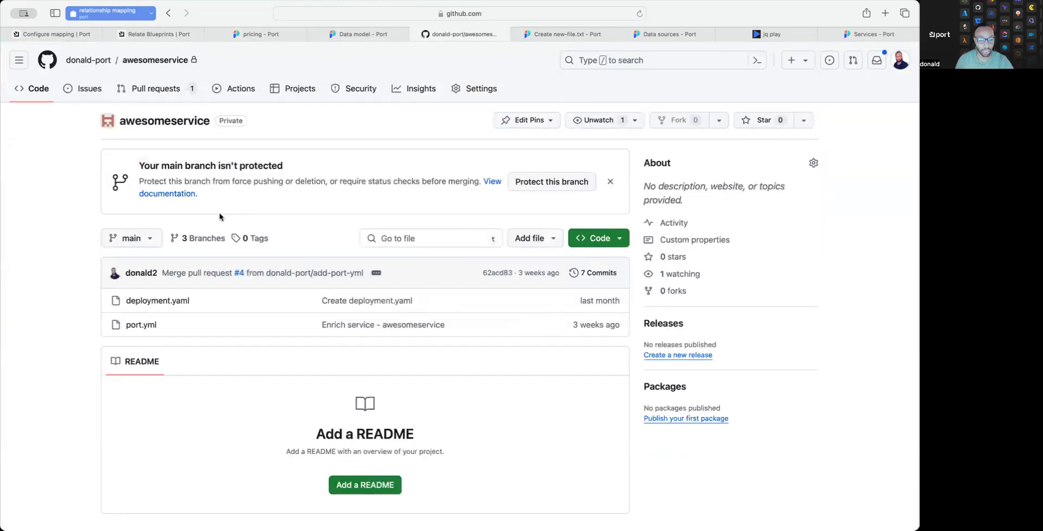
pyautogui.click(168, 90)
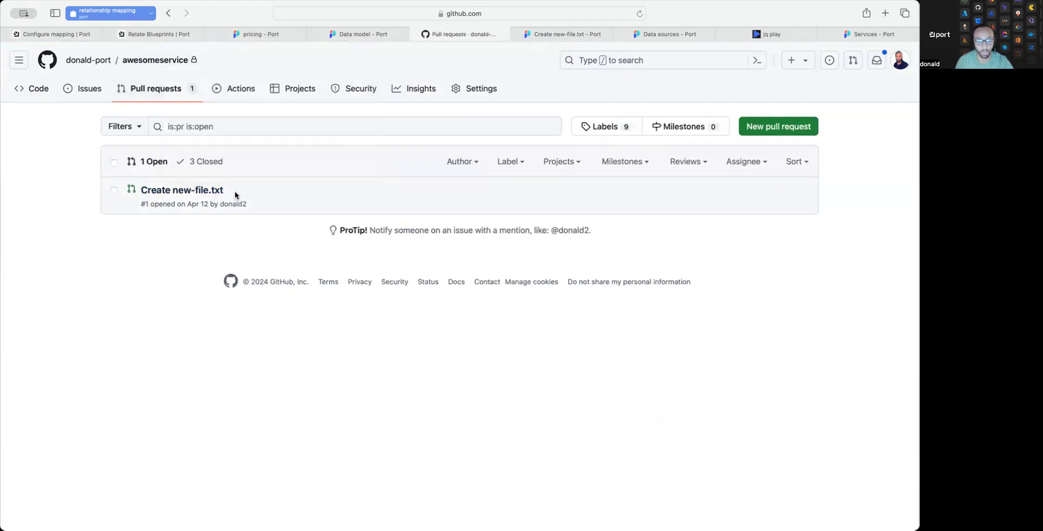
# - Switch to Port and open the Create new-file.txt pull request from the related entities of the awesomeservice service
pyautogui.click(541, 38)
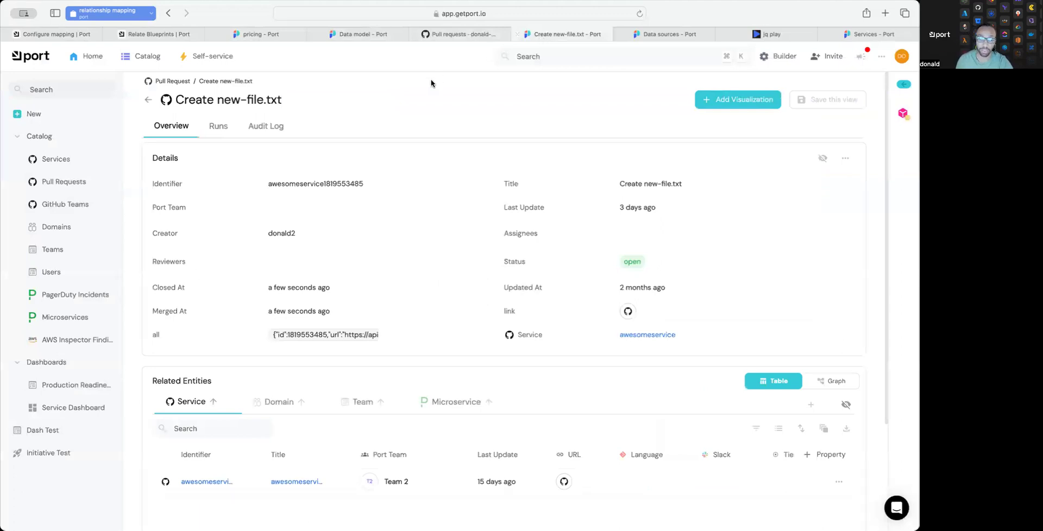
pyautogui.click(57, 159)
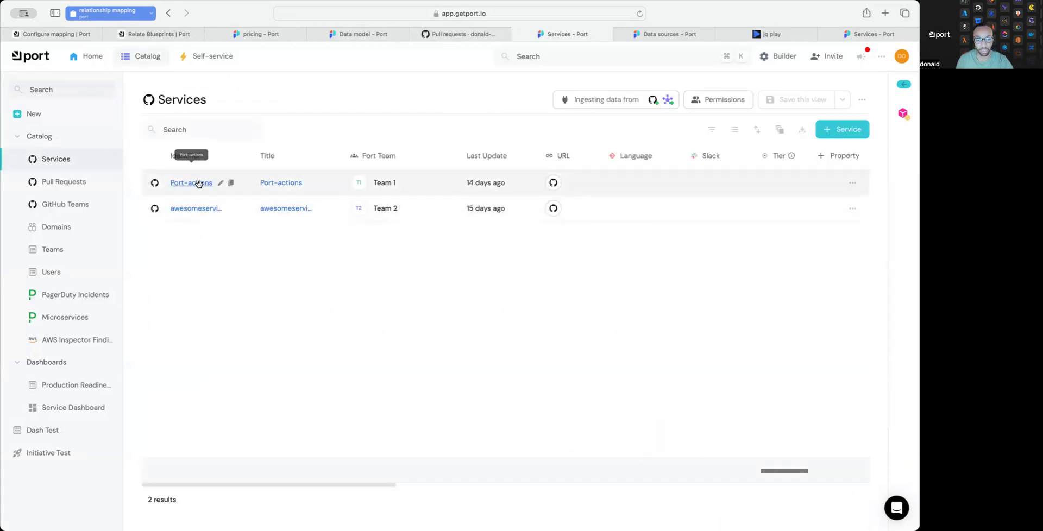
pyautogui.click(190, 209)
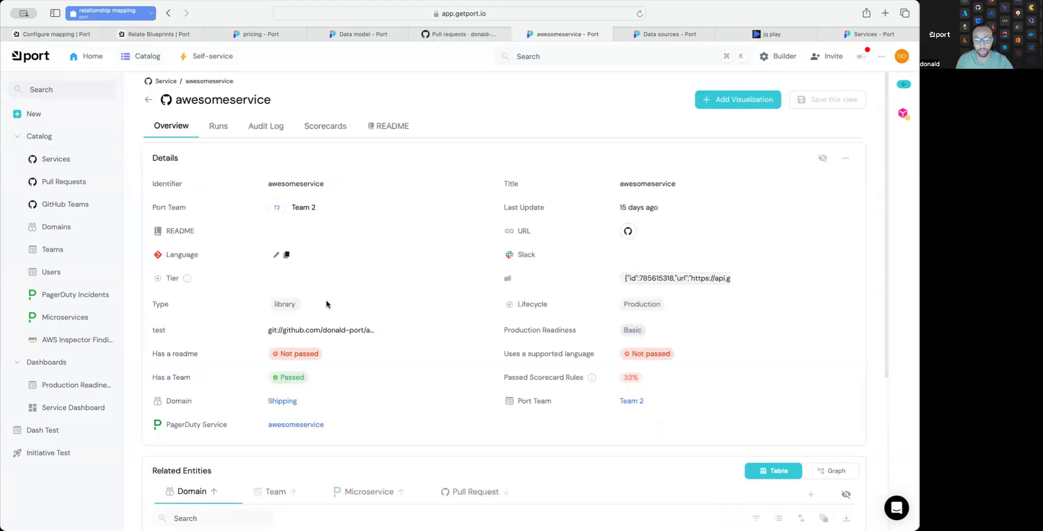
pyautogui.scroll(-3, 337, 350)
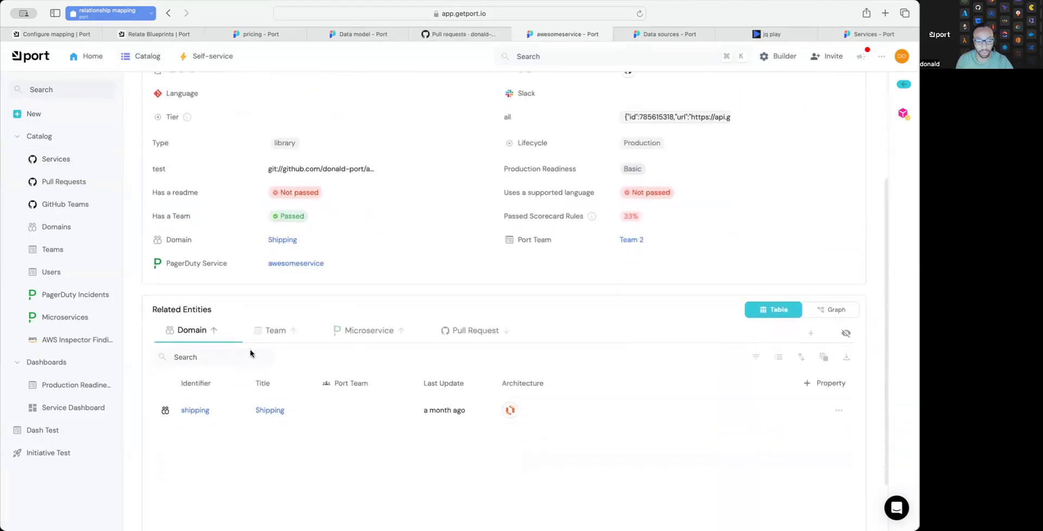
pyautogui.click(474, 334)
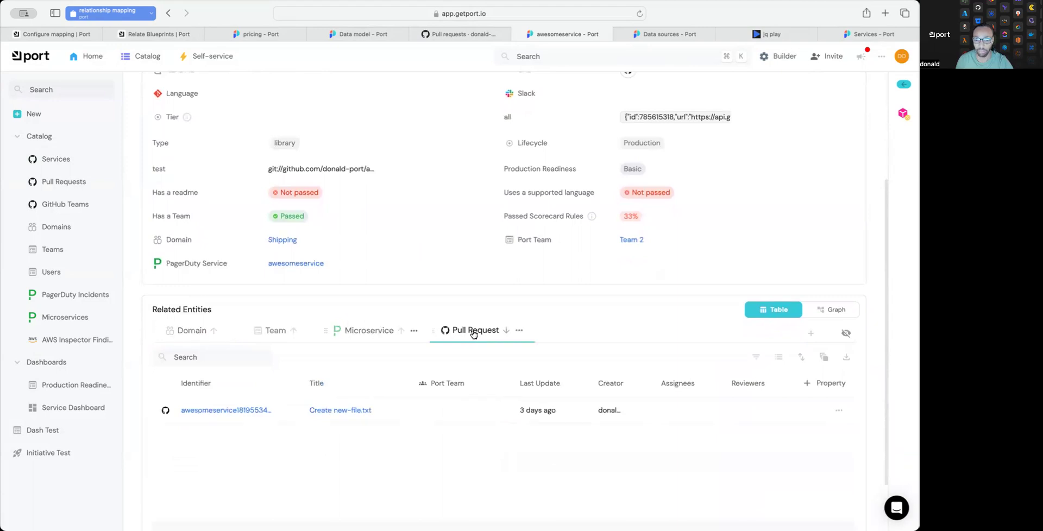
pyautogui.click(242, 411)
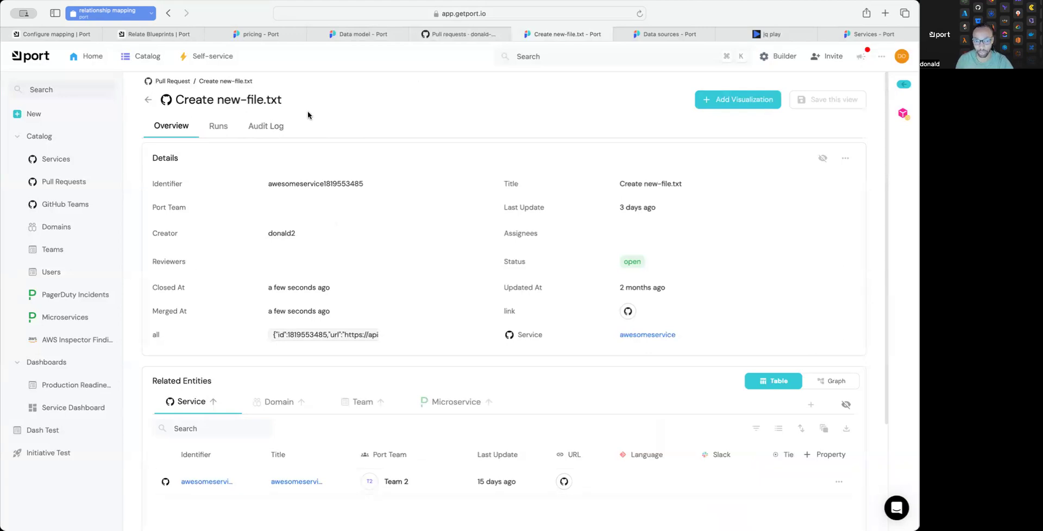
# - Close the GitHub exporter's mapping in the data sources and expand the Pull Request blueprint in the data model
pyautogui.click(679, 34)
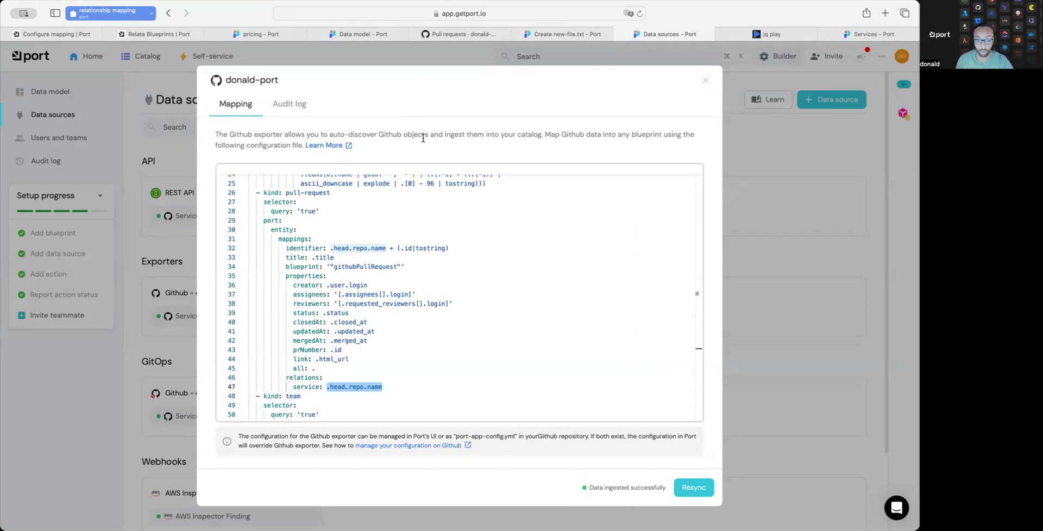
pyautogui.click(705, 85)
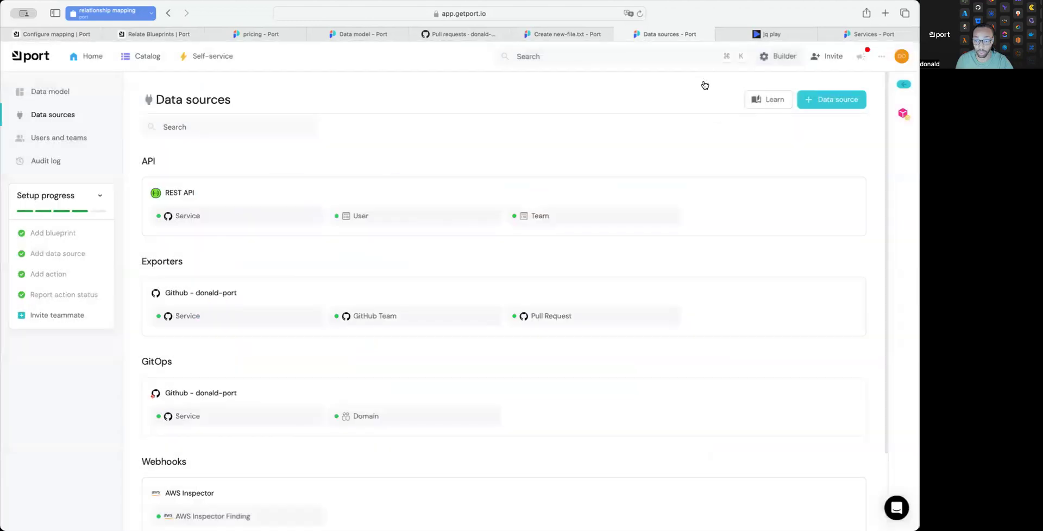
pyautogui.click(780, 61)
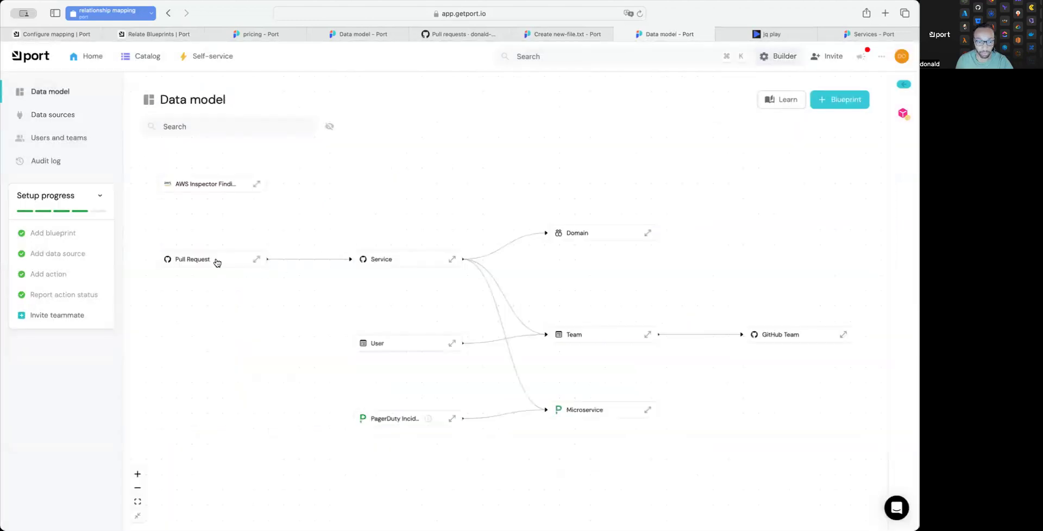
pyautogui.click(257, 260)
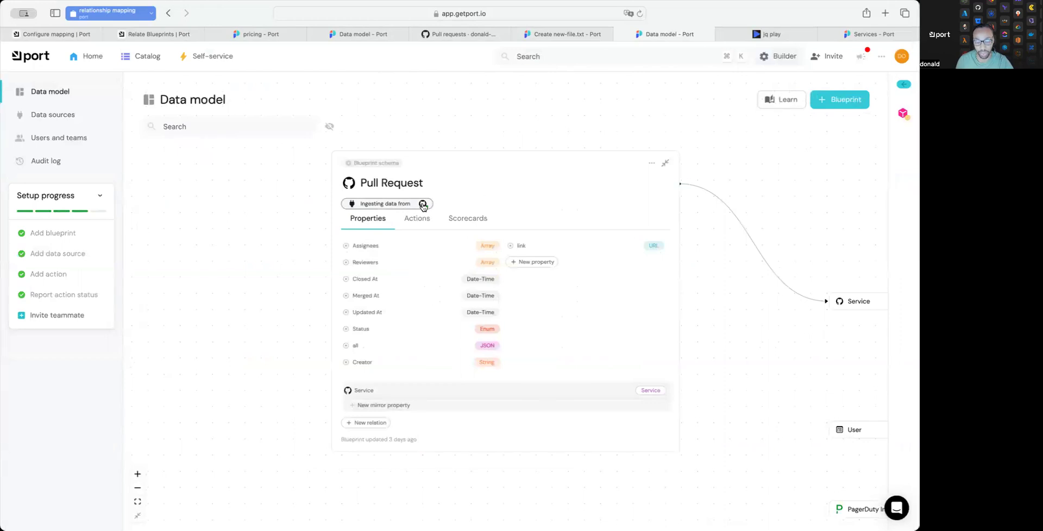
# - Open the GitHub exporter's mapping from the Pull Request blueprint's data source and locate the pull-request kind below the repository kind
pyautogui.click(394, 206)
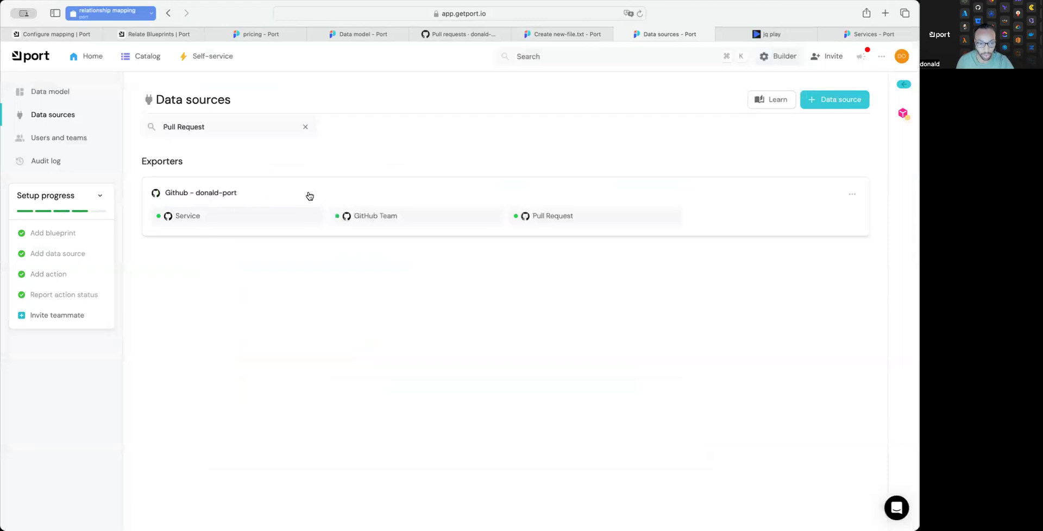
pyautogui.click(379, 198)
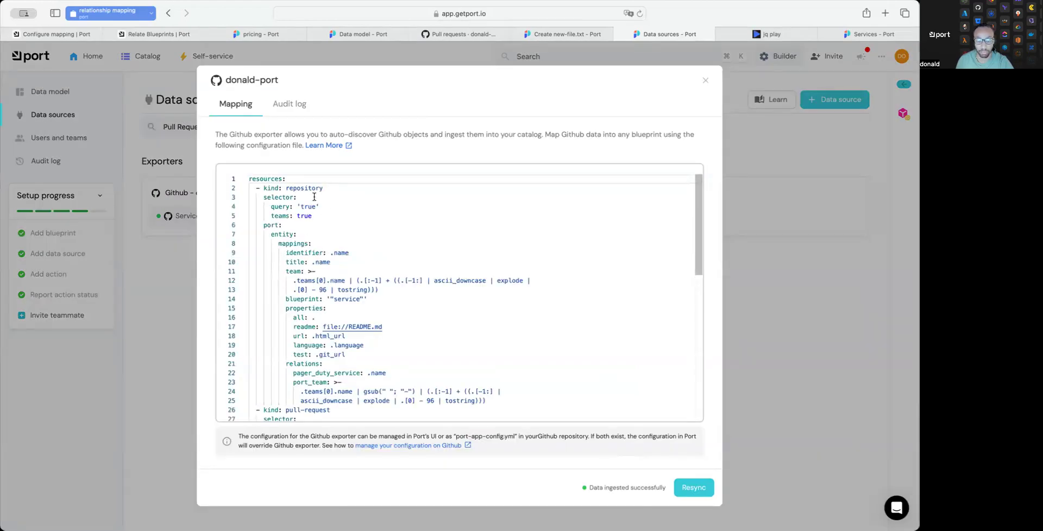
pyautogui.moveTo(331, 188); pyautogui.dragTo(248, 190)
pyautogui.scroll(-5, 248, 190)
pyautogui.moveTo(341, 297); pyautogui.dragTo(248, 306)
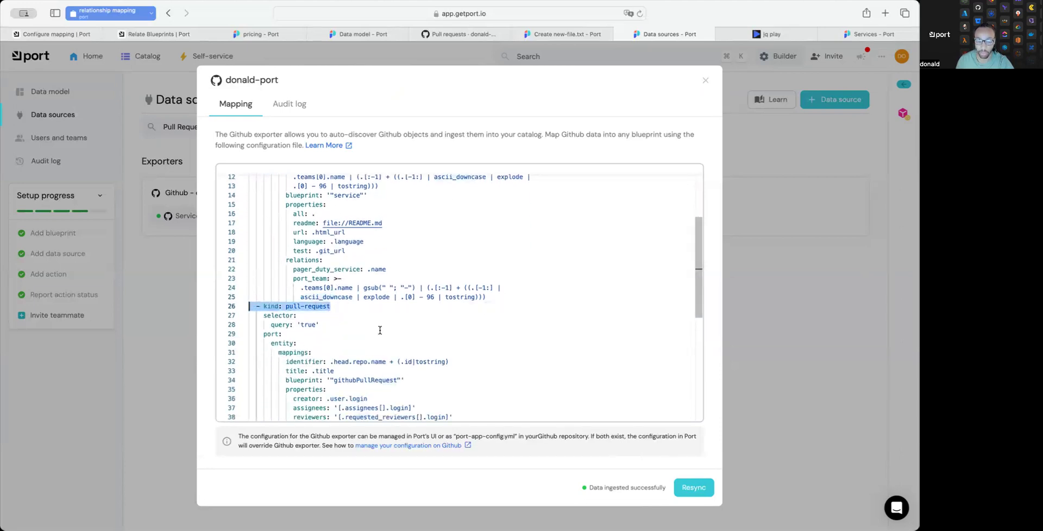
pyautogui.scroll(-5, 380, 330)
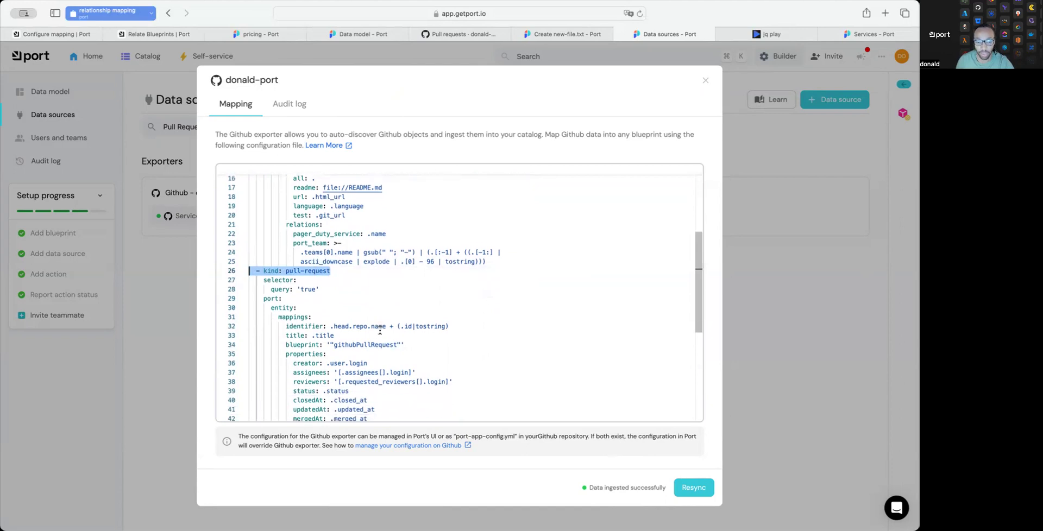
pyautogui.scroll(-2, 380, 330)
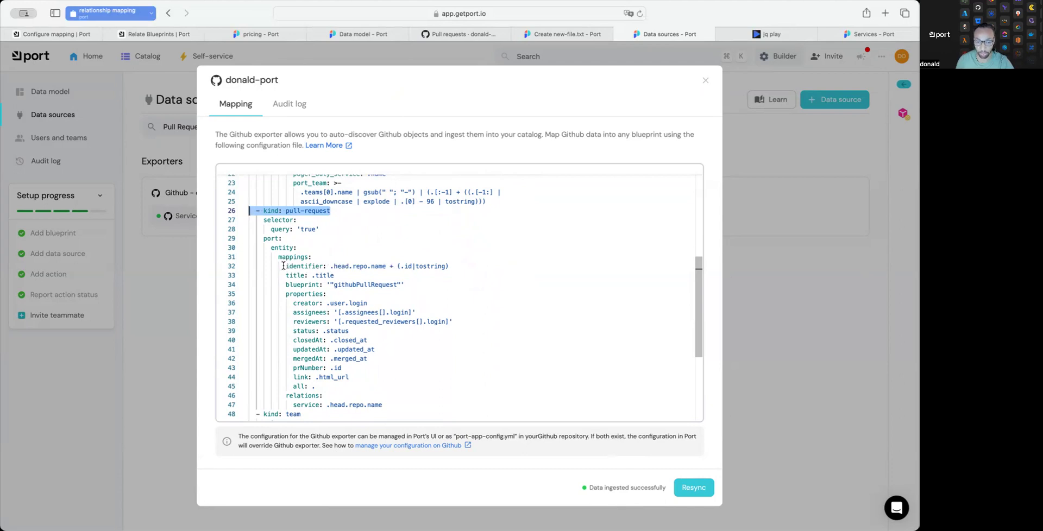
# - Review the pull-request mapping's properties and relations, and highlight the identifier expression .head.repo.name + (.id|tostring)
pyautogui.scroll(-2, 321, 343)
pyautogui.scroll(-3, 321, 342)
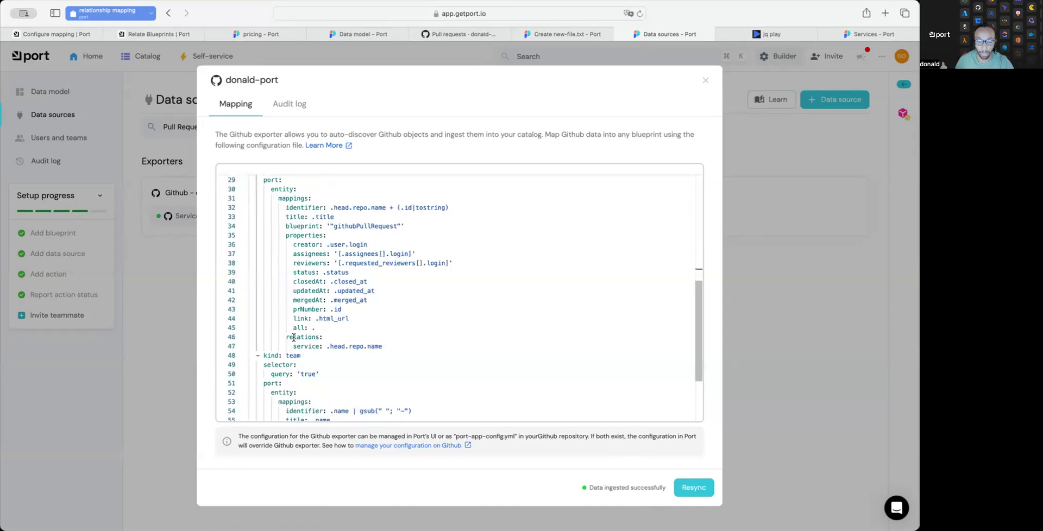
pyautogui.scroll(3, 304, 321)
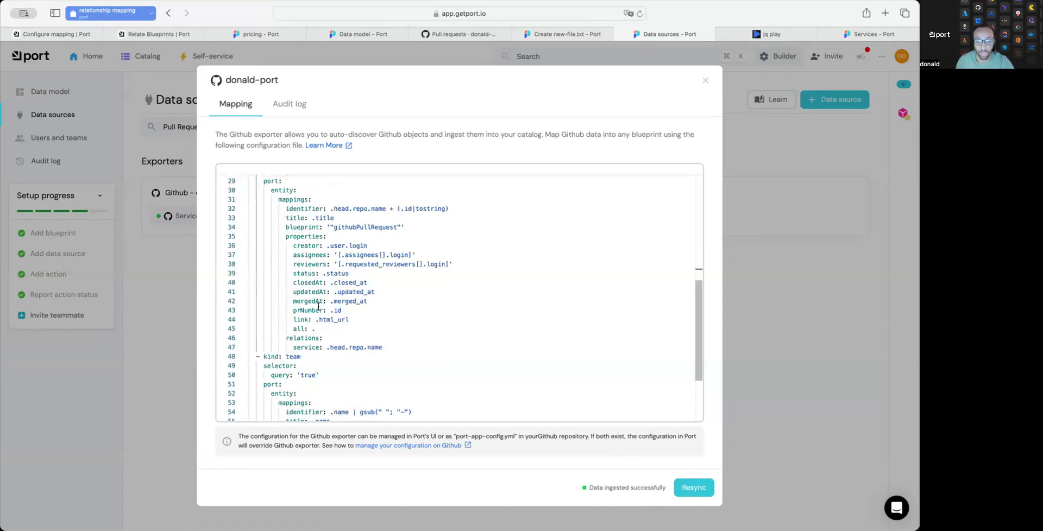
pyautogui.scroll(3, 316, 274)
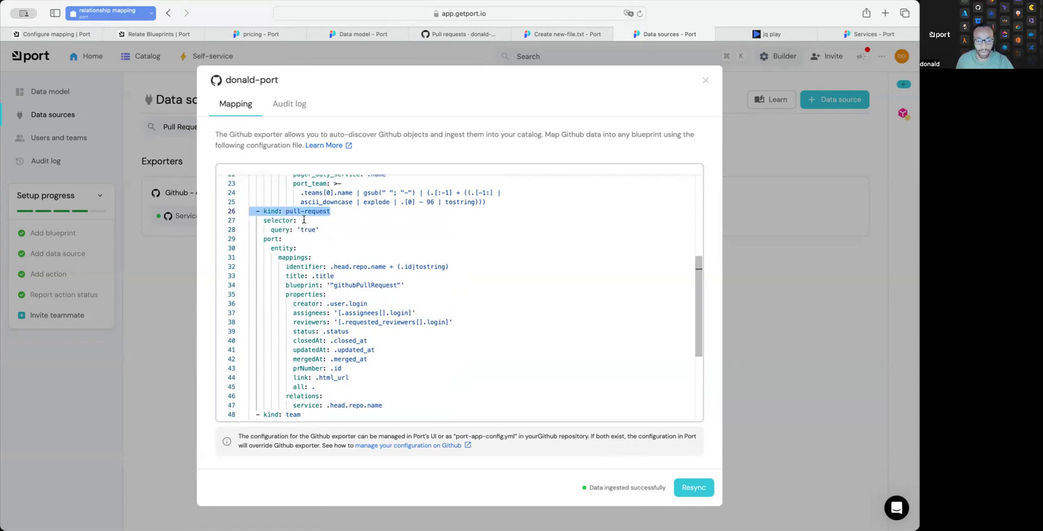
pyautogui.click(333, 267)
pyautogui.moveTo(335, 267); pyautogui.dragTo(449, 267)
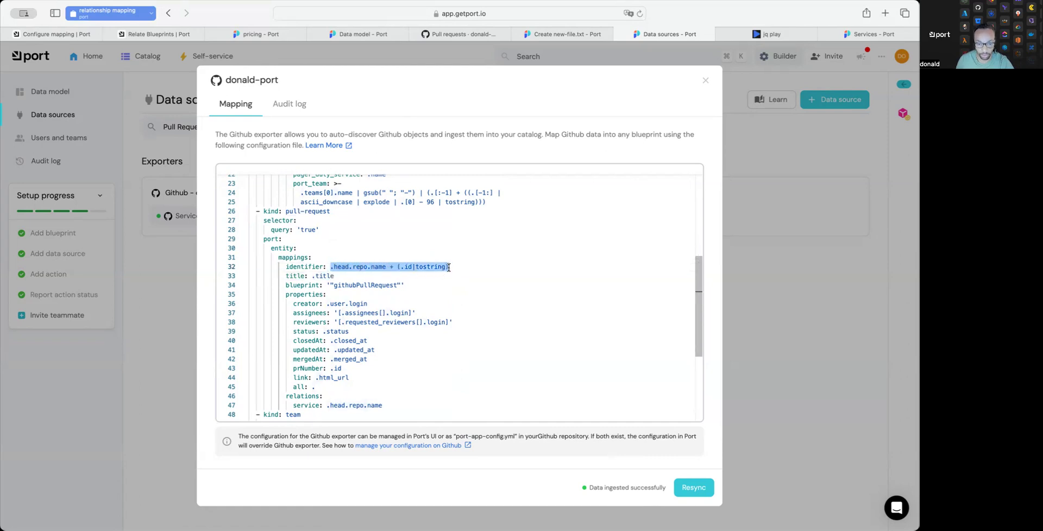
pyautogui.click(320, 266)
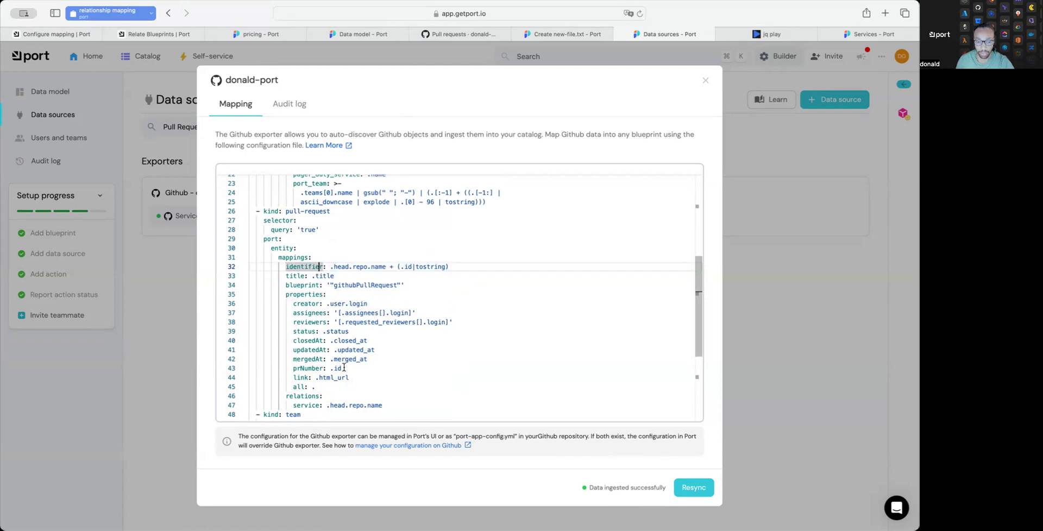
# - Examine the service relation in the pull-request mapping, highlighting its key and its .head.repo.name expression
pyautogui.scroll(-2, 344, 367)
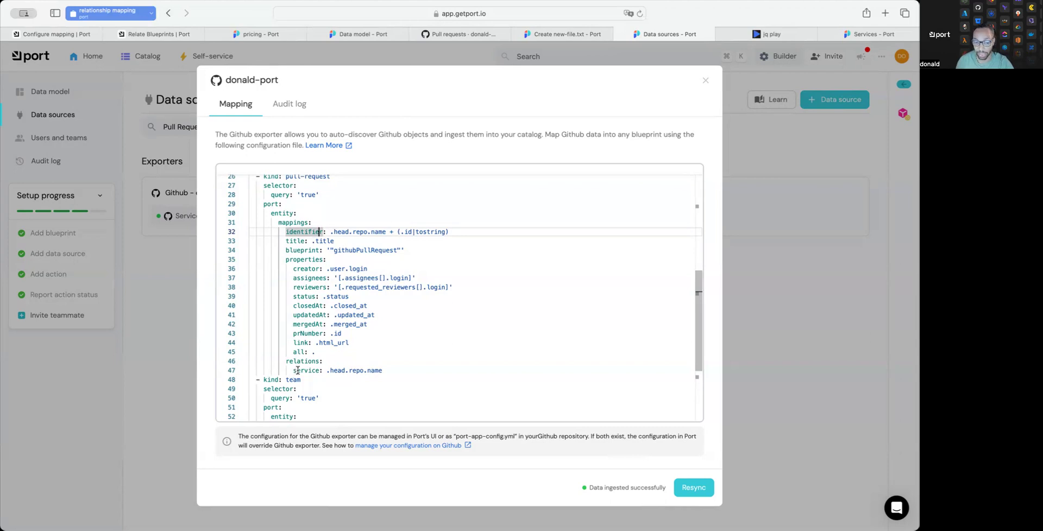
pyautogui.doubleClick(303, 372)
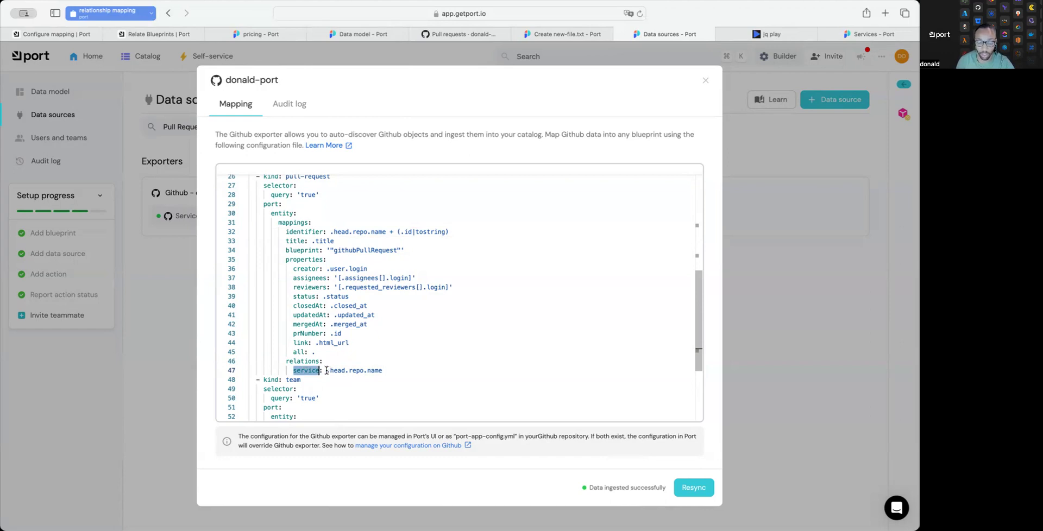
pyautogui.moveTo(327, 370); pyautogui.dragTo(383, 371)
pyautogui.click(391, 372)
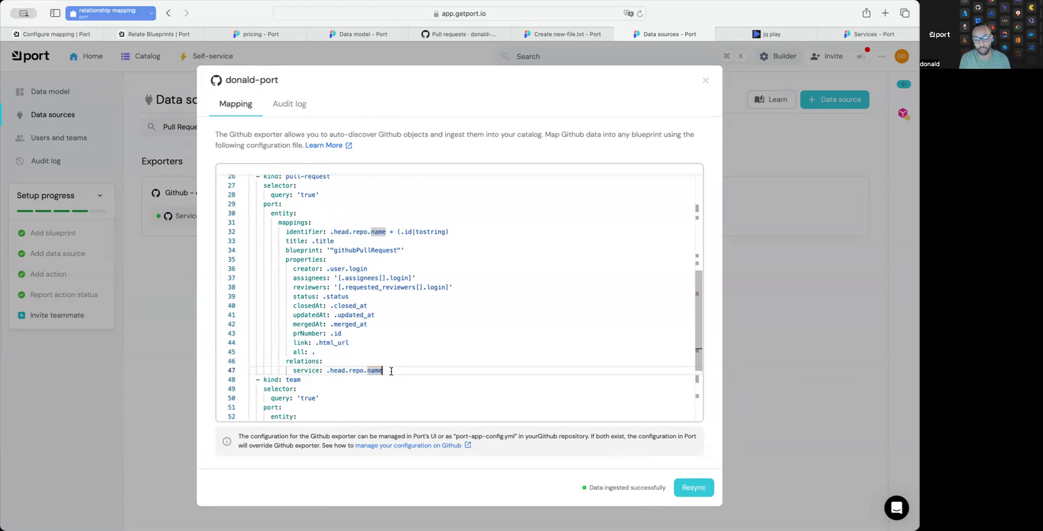
pyautogui.moveTo(326, 371); pyautogui.dragTo(381, 371)
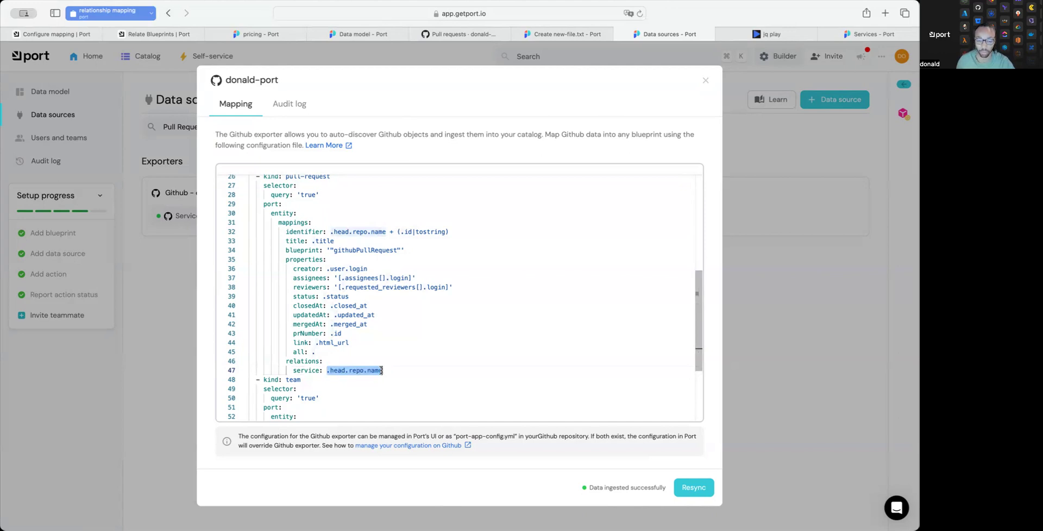
pyautogui.moveTo(382, 370)
pyautogui.mouseDown()
pyautogui.moveTo(328, 369)
pyautogui.moveTo(366, 371)
pyautogui.mouseUp()
pyautogui.click(327, 371)
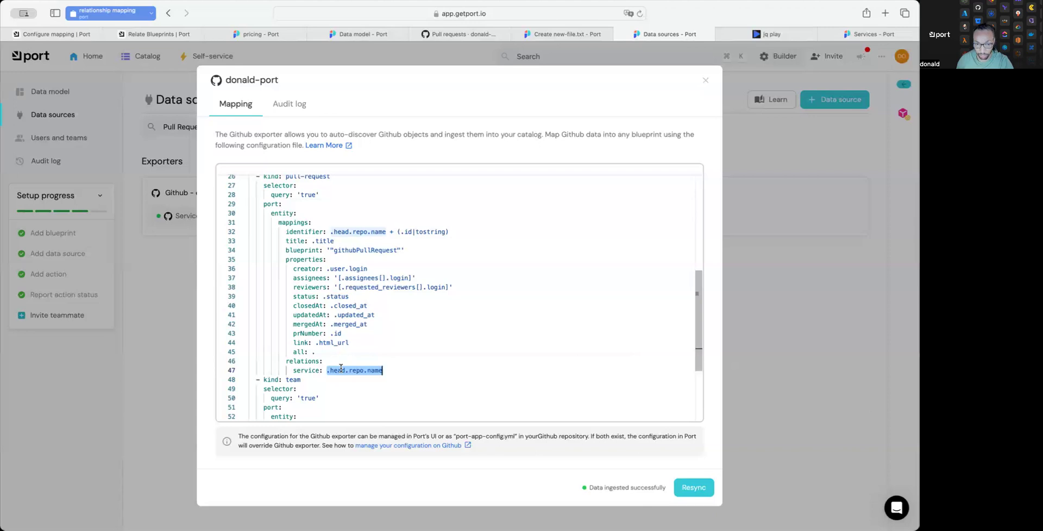
# - Highlight the all property and its dot expression in the pull-request mapping
pyautogui.scroll(3, 356, 314)
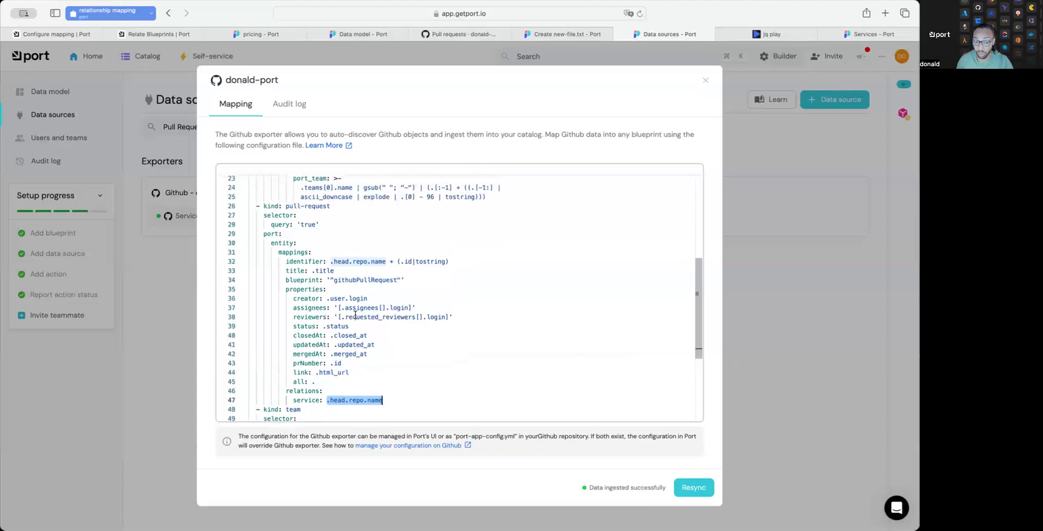
pyautogui.moveTo(290, 382); pyautogui.dragTo(319, 382)
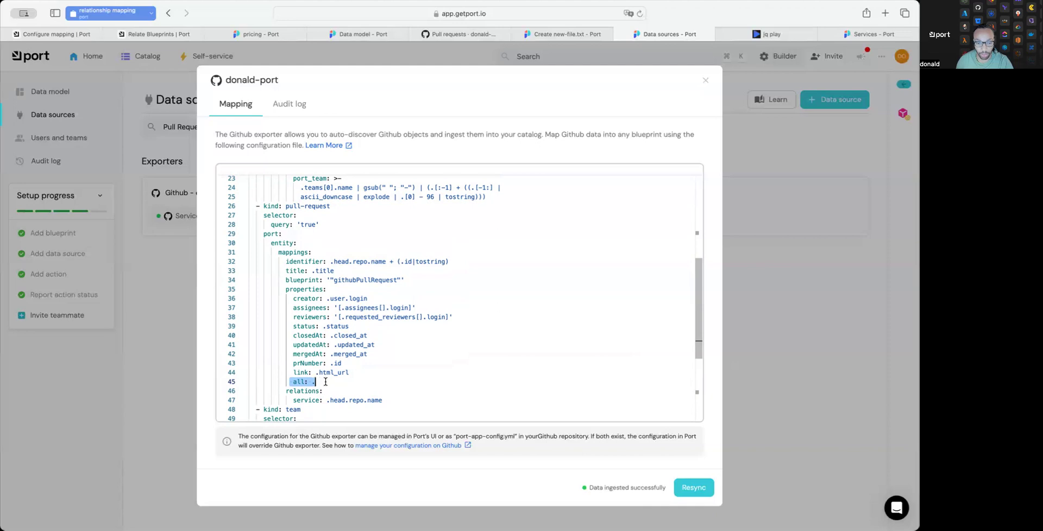
pyautogui.click(310, 383)
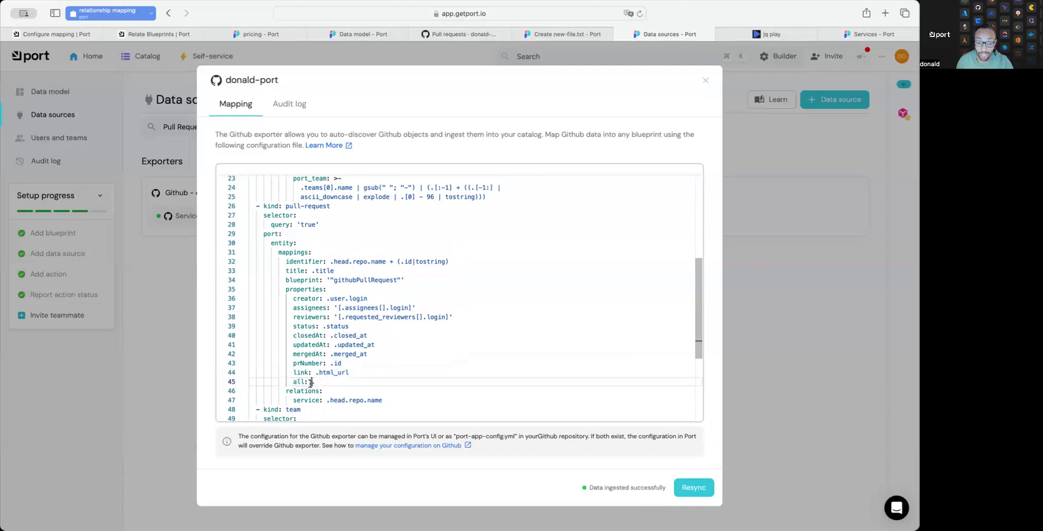
pyautogui.moveTo(310, 383); pyautogui.dragTo(315, 383)
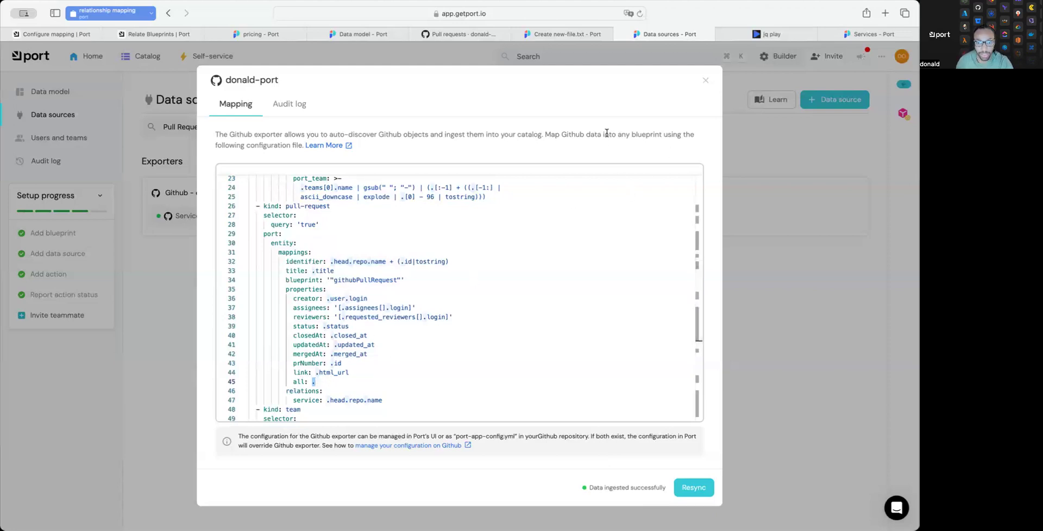
# - Copy the full JSON value of the all property from the Create new-file.txt pull request entity and close it
pyautogui.click(586, 34)
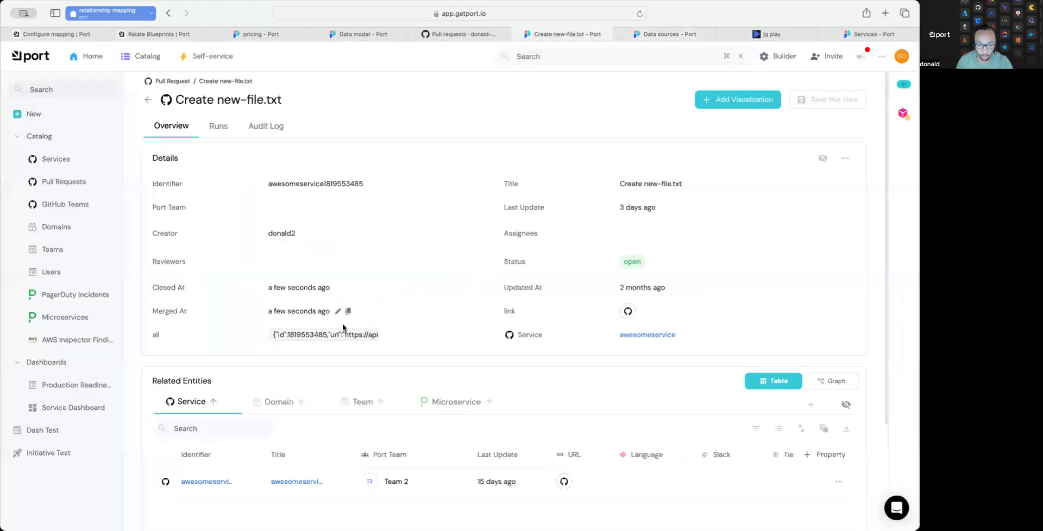
pyautogui.scroll(-1, 315, 347)
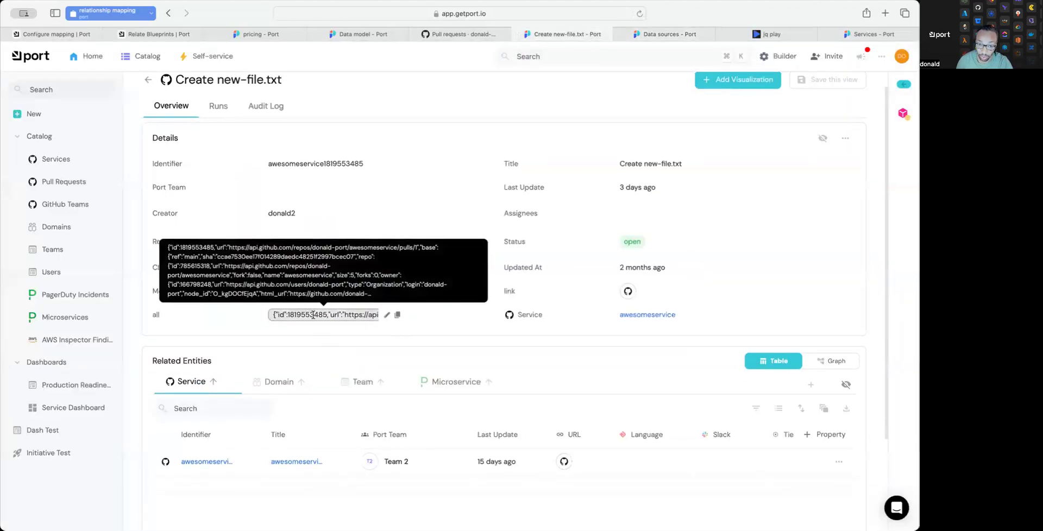
pyautogui.click(387, 317)
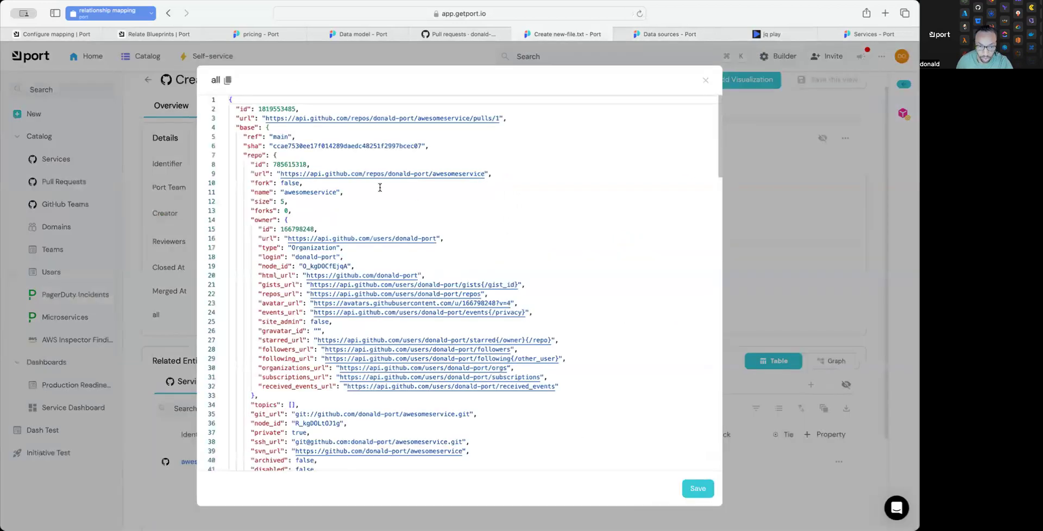
pyautogui.click(228, 81)
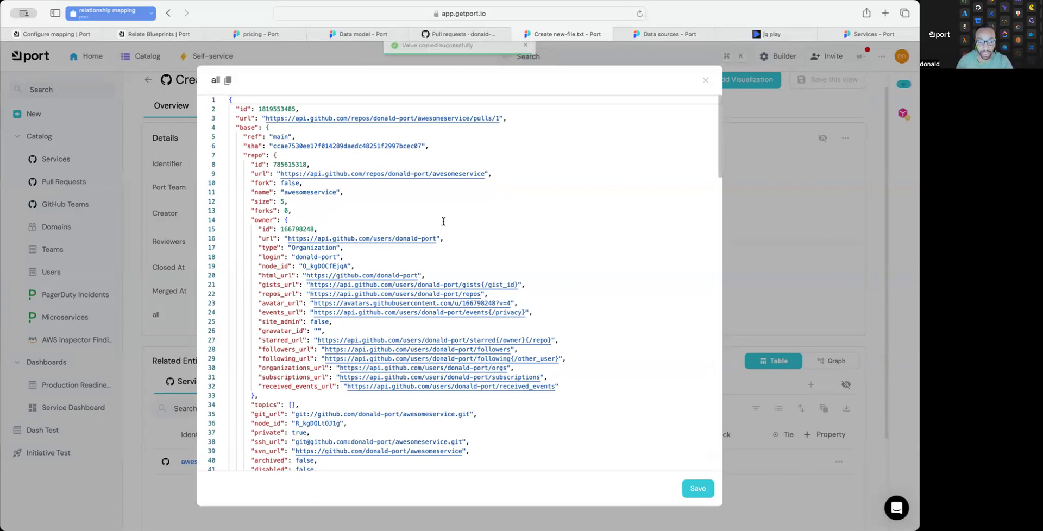
pyautogui.click(705, 80)
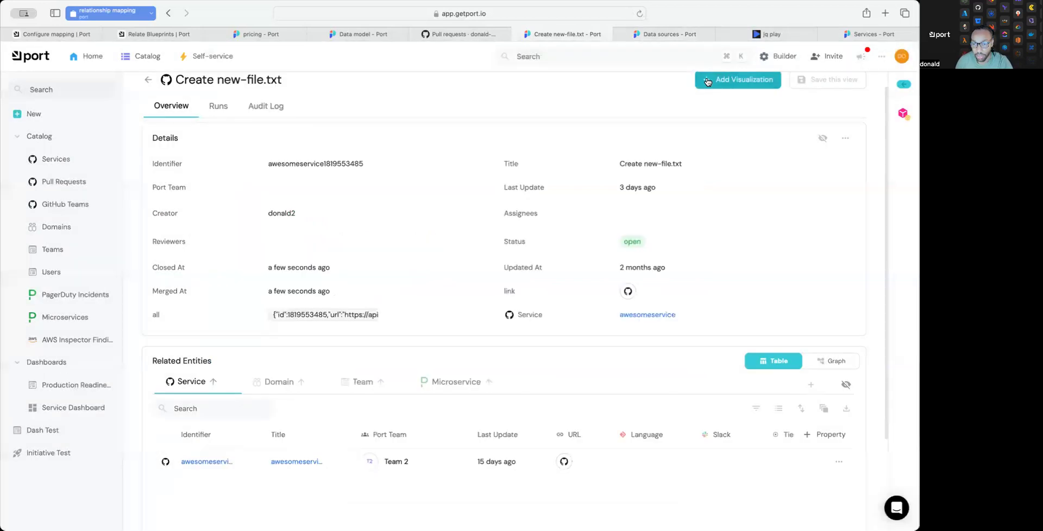
# - Switch to jq play and highlight the filter .head.repo.name to check its result against the pull request JSON
pyautogui.click(768, 33)
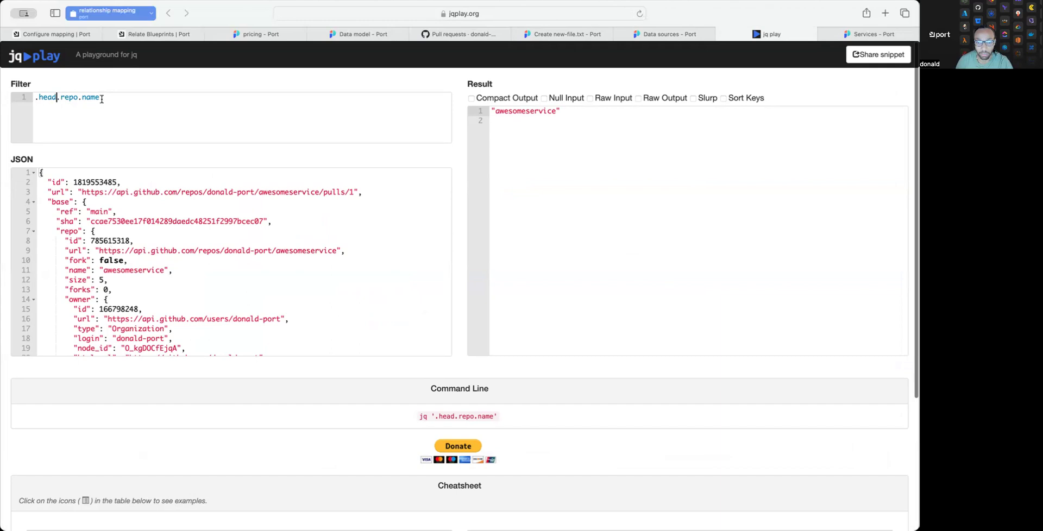
pyautogui.moveTo(102, 98); pyautogui.dragTo(18, 100)
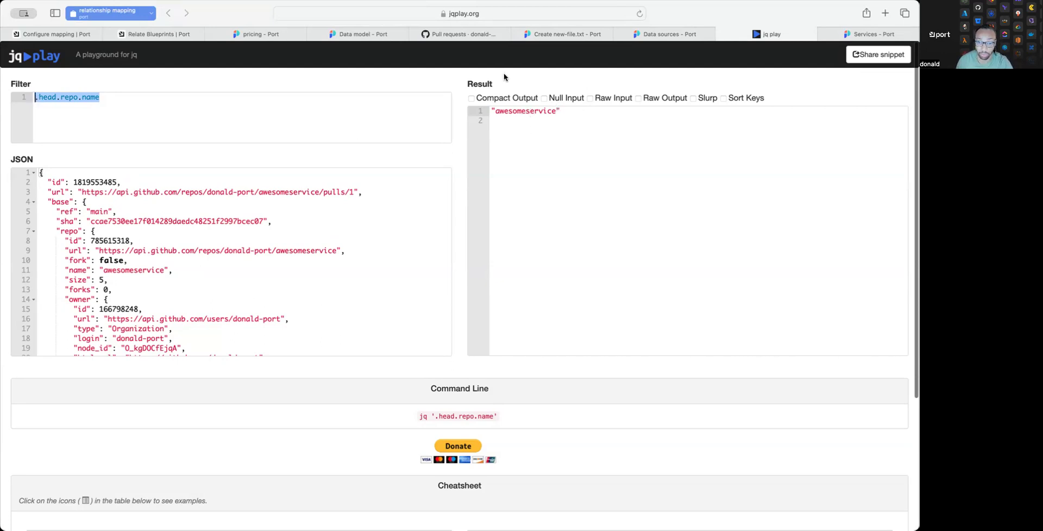
# - Switch to Port, check the identifier of the Create new-file.txt pull request's related awesomeservice service, and return to the pull request
pyautogui.click(648, 36)
pyautogui.click(559, 34)
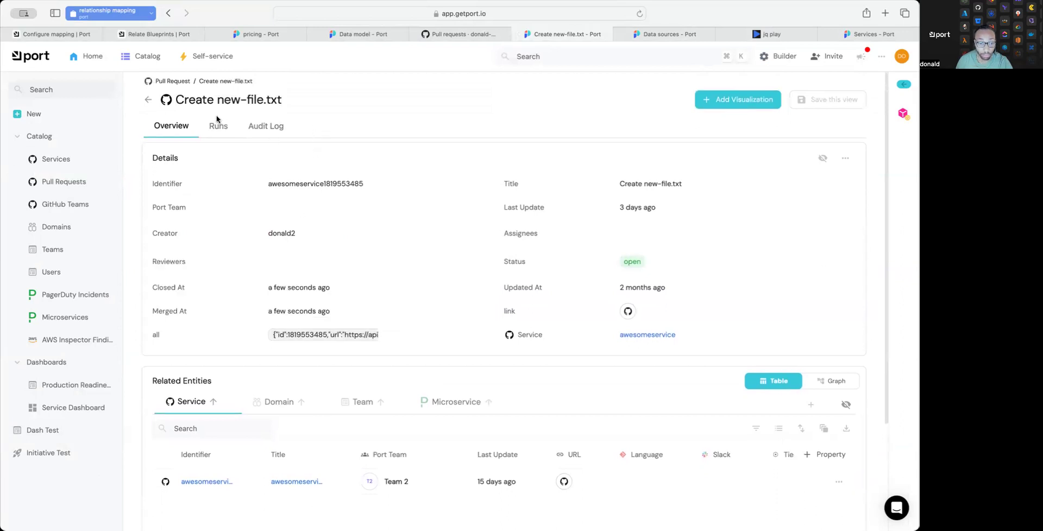
pyautogui.scroll(-3, 209, 413)
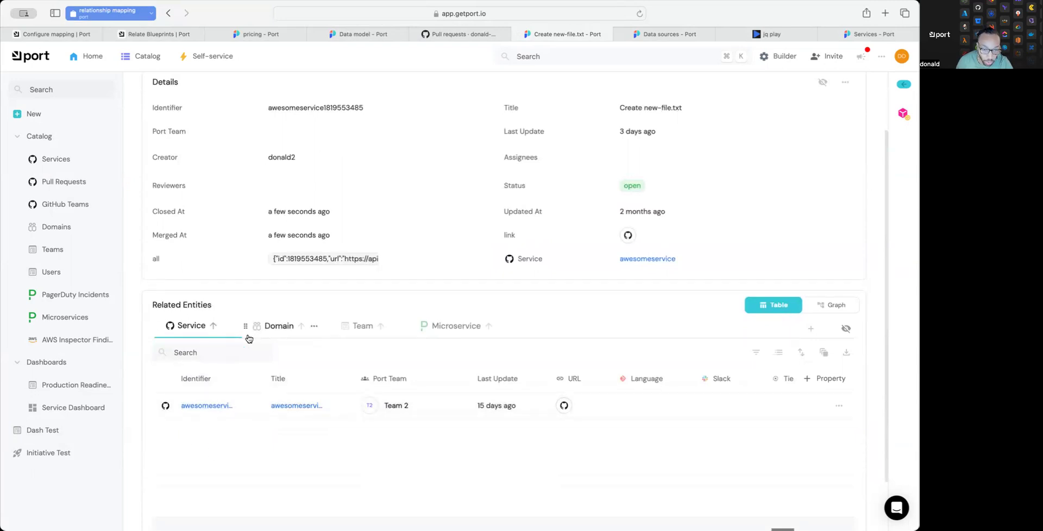
pyautogui.click(217, 408)
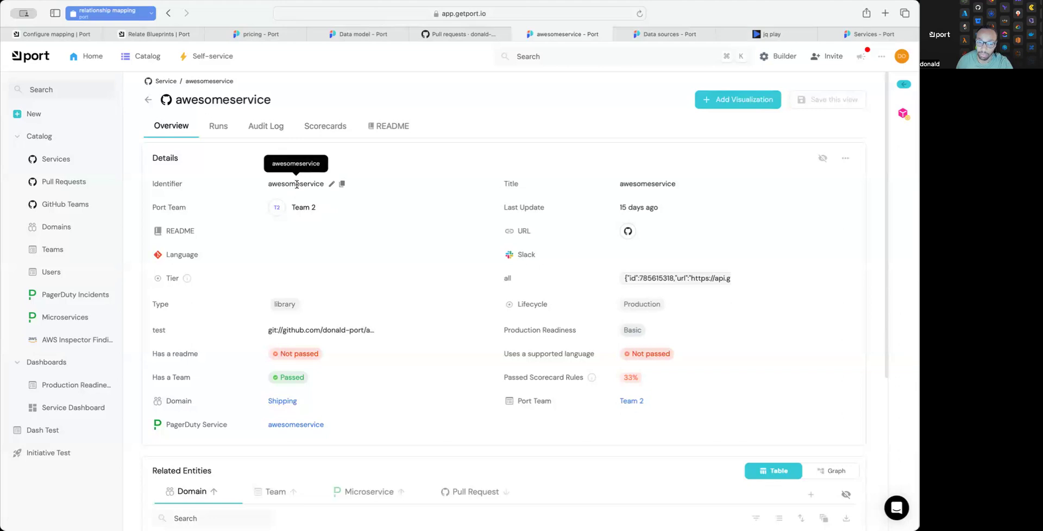
pyautogui.click(171, 18)
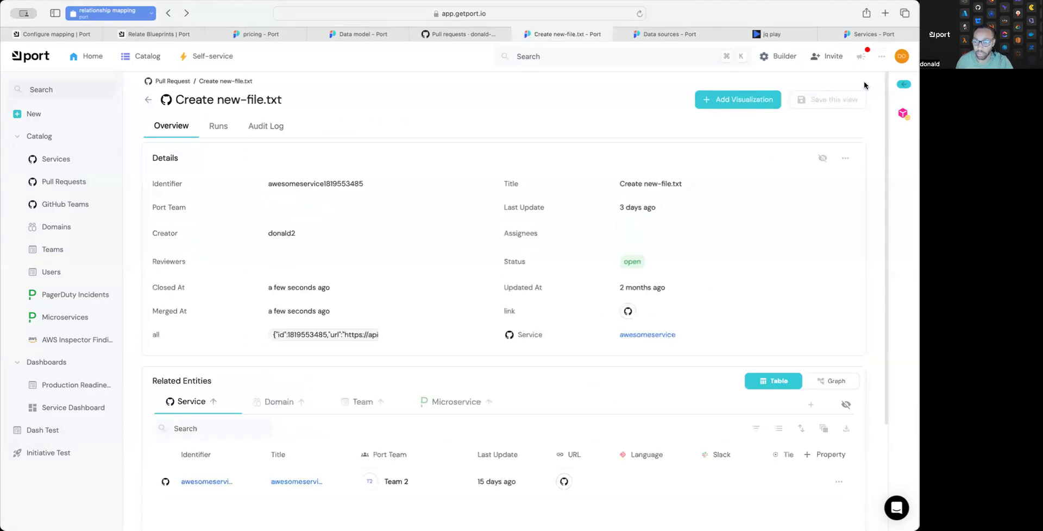
# - Switch to jq play and trace the head, repo and name keys in the JSON down to the awesomeservice value
pyautogui.click(793, 33)
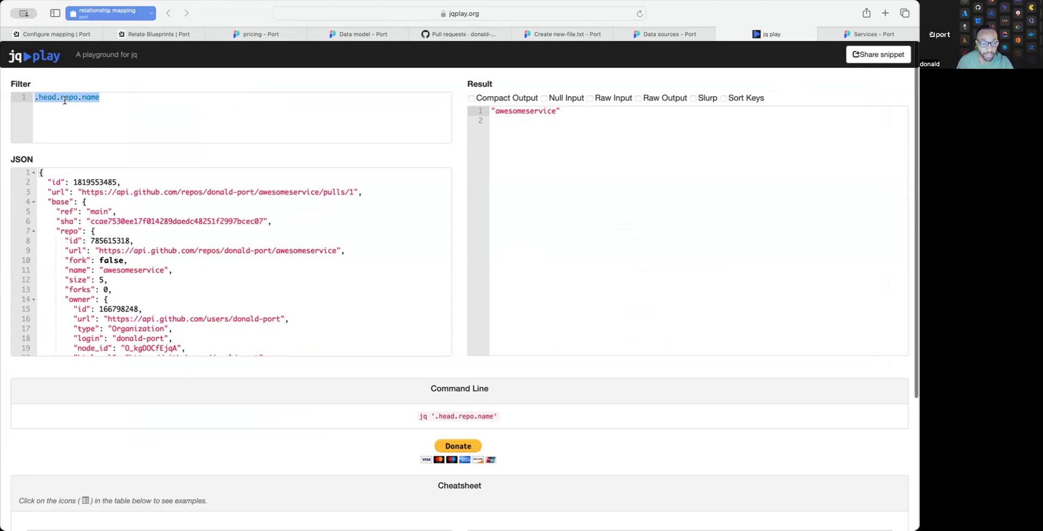
pyautogui.scroll(-3, 77, 248)
pyautogui.scroll(-20, 77, 249)
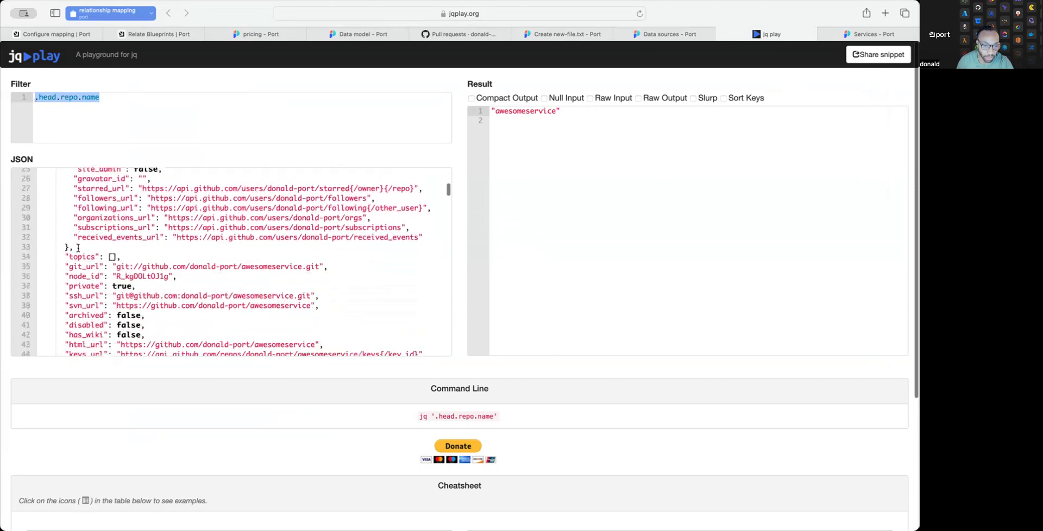
pyautogui.scroll(-20, 78, 249)
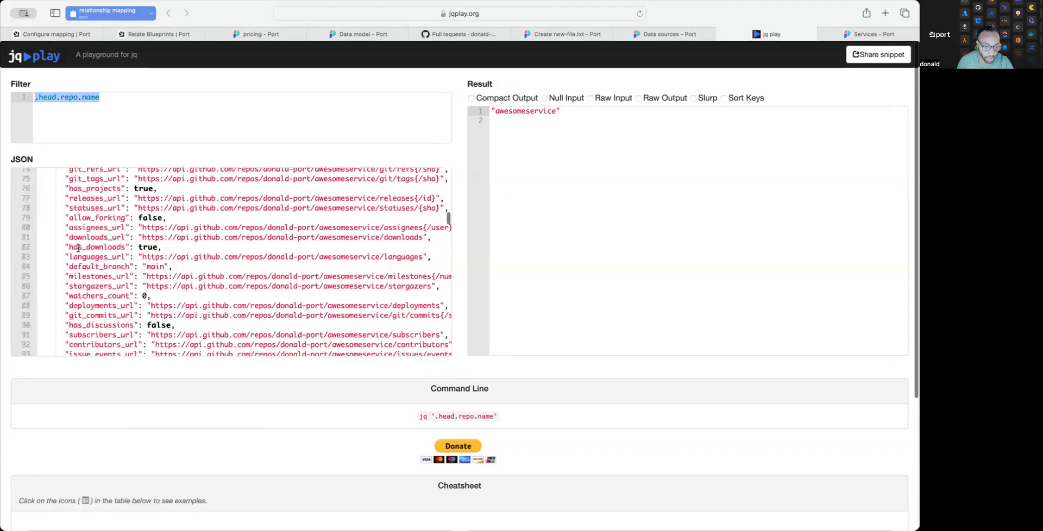
pyautogui.scroll(-12, 78, 248)
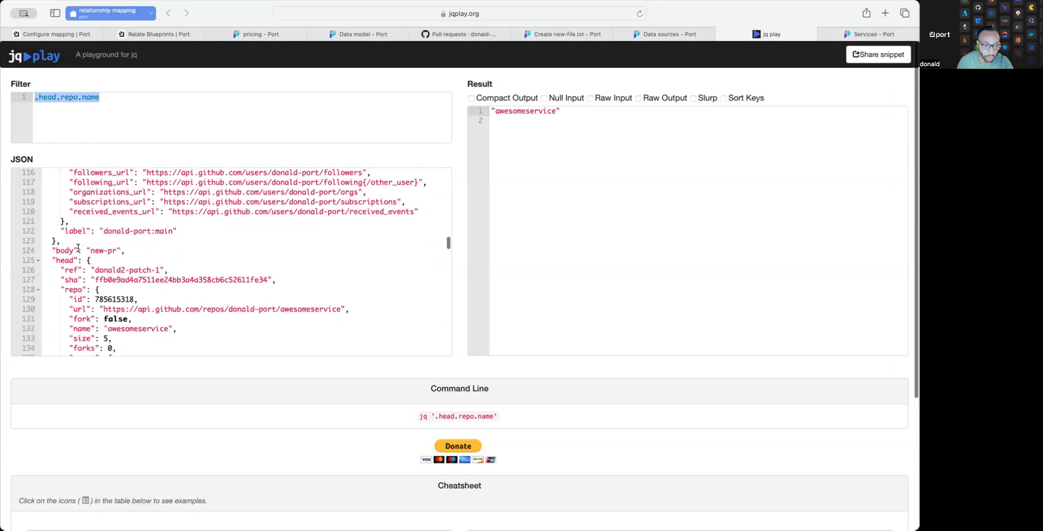
pyautogui.doubleClick(60, 193)
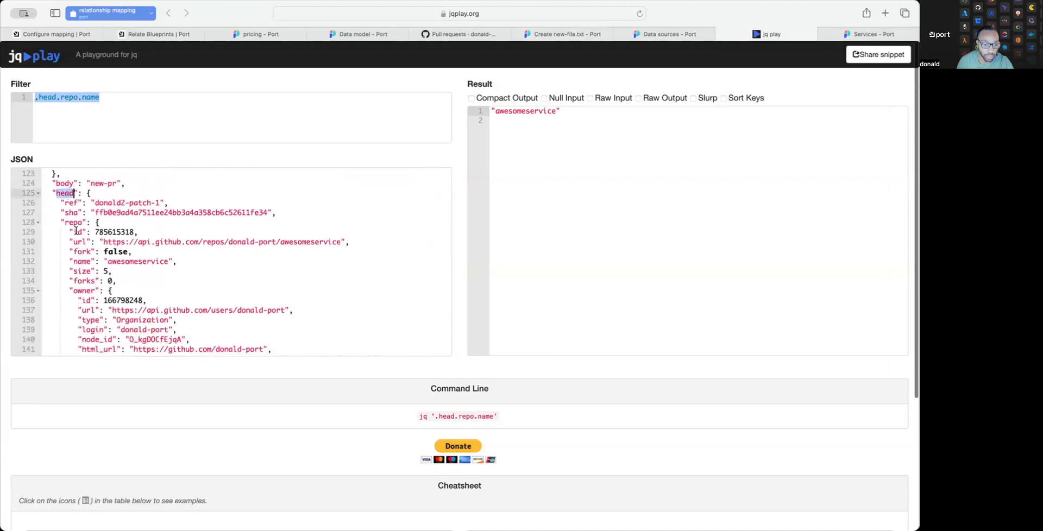
pyautogui.doubleClick(73, 213)
pyautogui.doubleClick(81, 262)
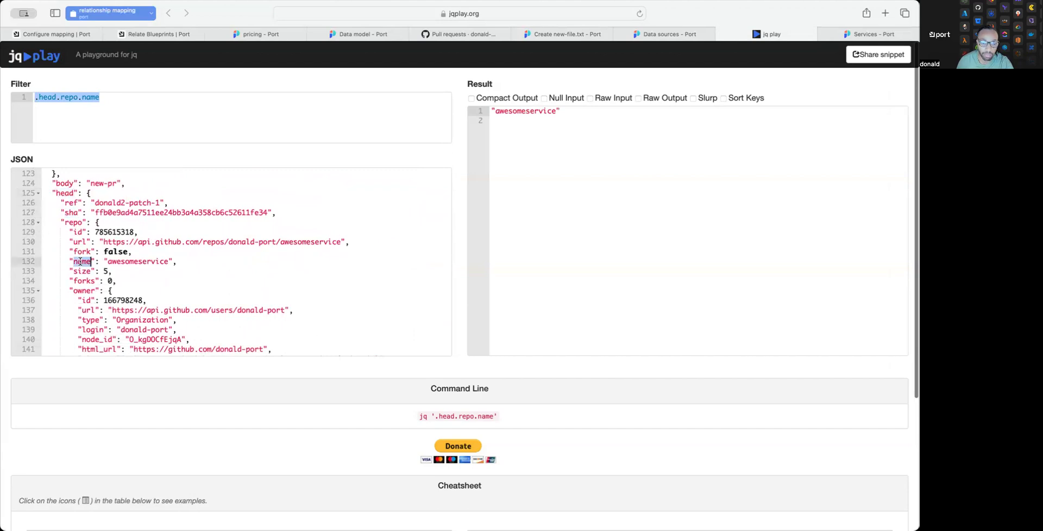
pyautogui.doubleClick(144, 263)
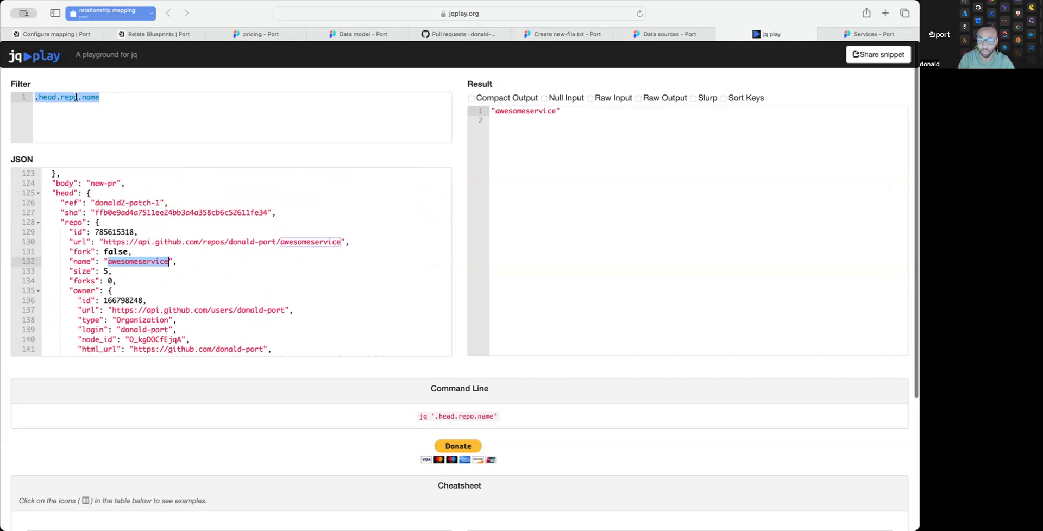
# - Switch to Port's GitHub exporter mapping and highlight the service relation's .head.repo.name expression
pyautogui.click(690, 32)
pyautogui.moveTo(326, 400); pyautogui.dragTo(388, 402)
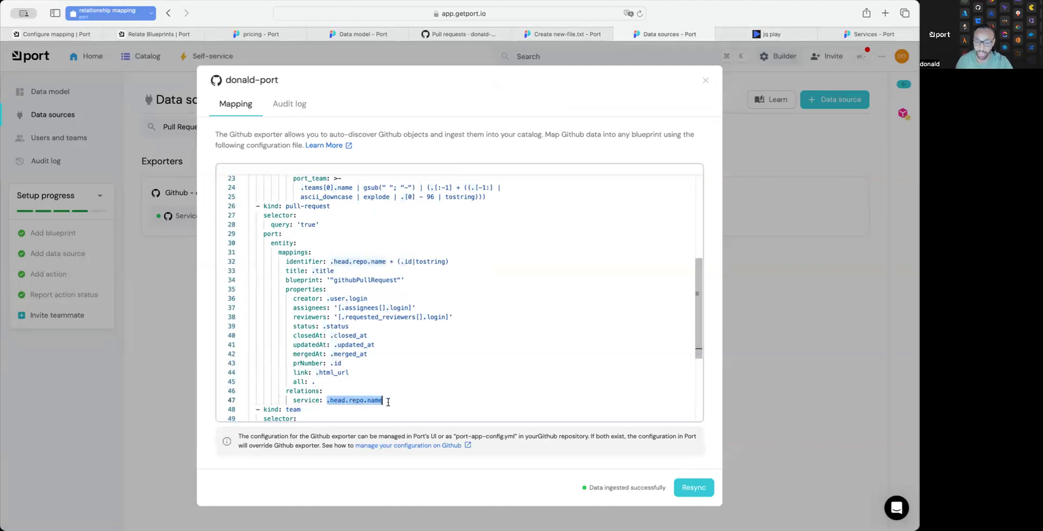